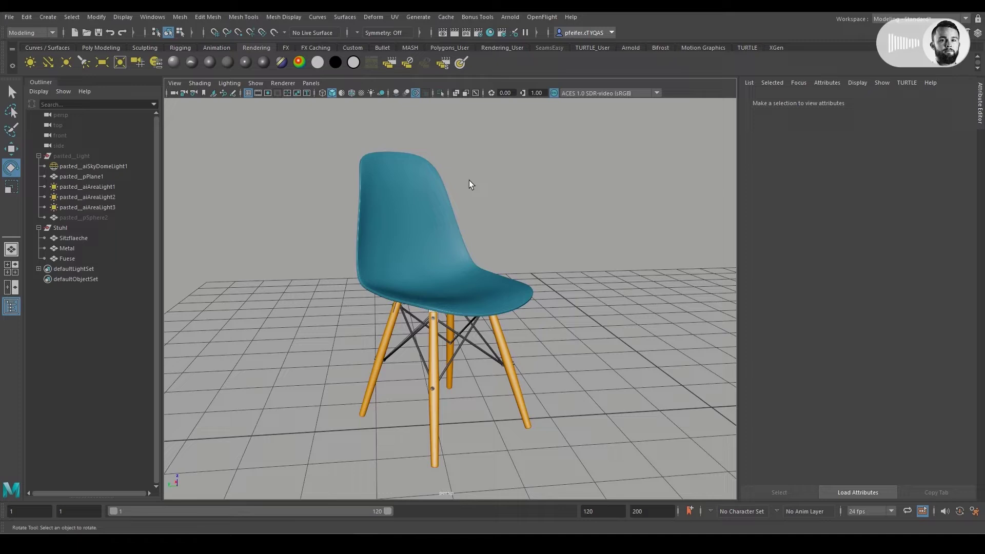
Step: Unhide the pasted__Light group and check its lights and backdrop around the chair
left_click(67, 156)
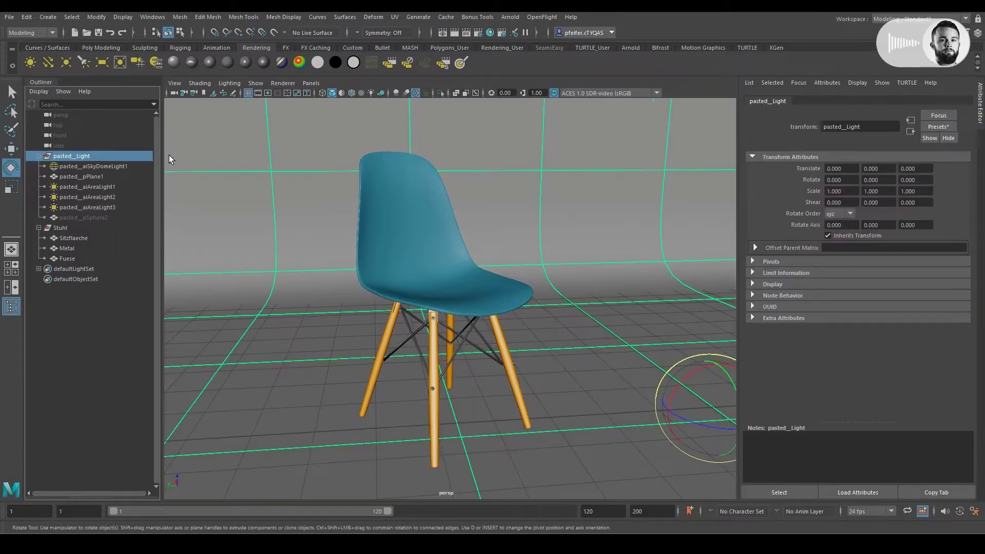
scroll(519, 255, "down", 5)
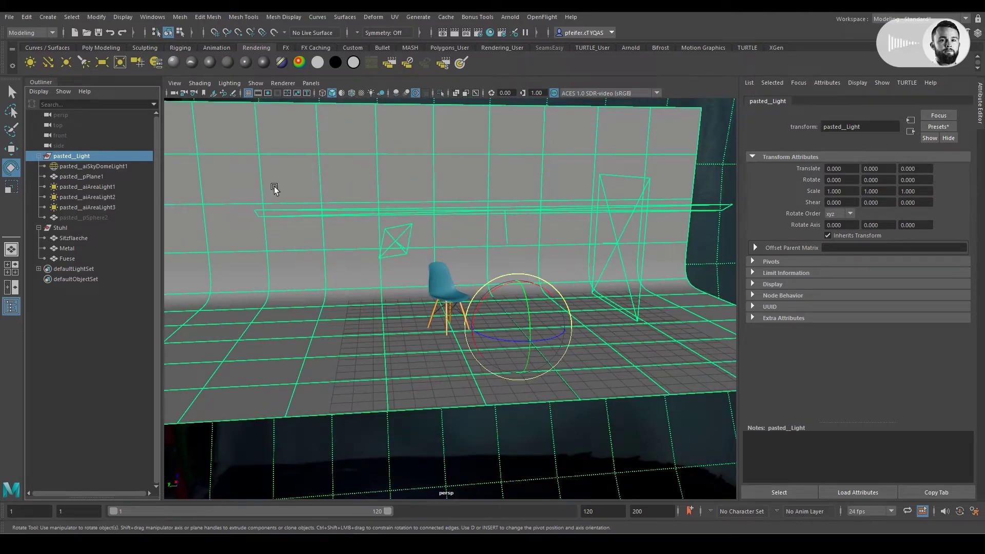
left_click(91, 165)
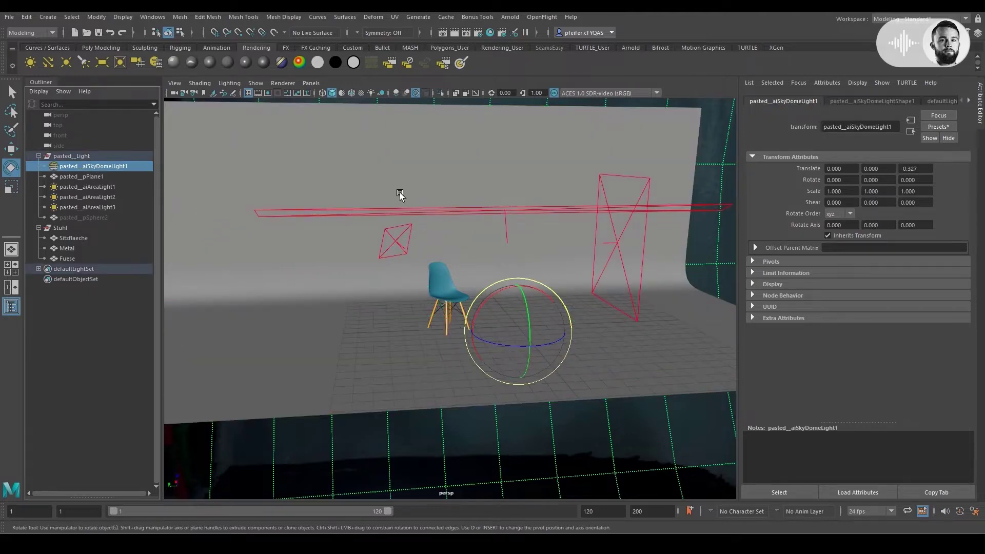
scroll(435, 261, "up", 9)
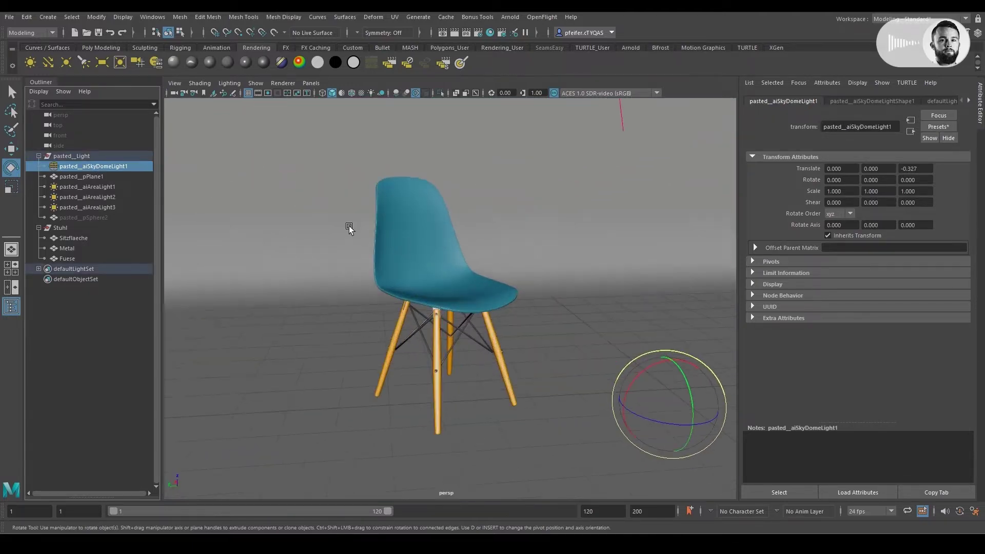
scroll(349, 228, "up", 2)
left_click(66, 342)
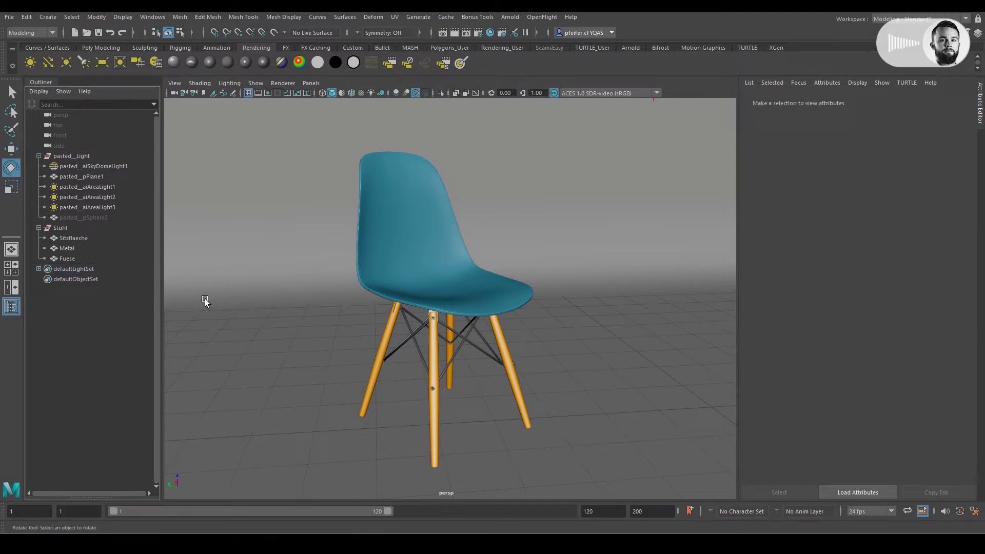
Step: Set the perspective viewport's renderer to Arnold, then briefly run and stop a live IPR render of the chair
left_click(281, 83)
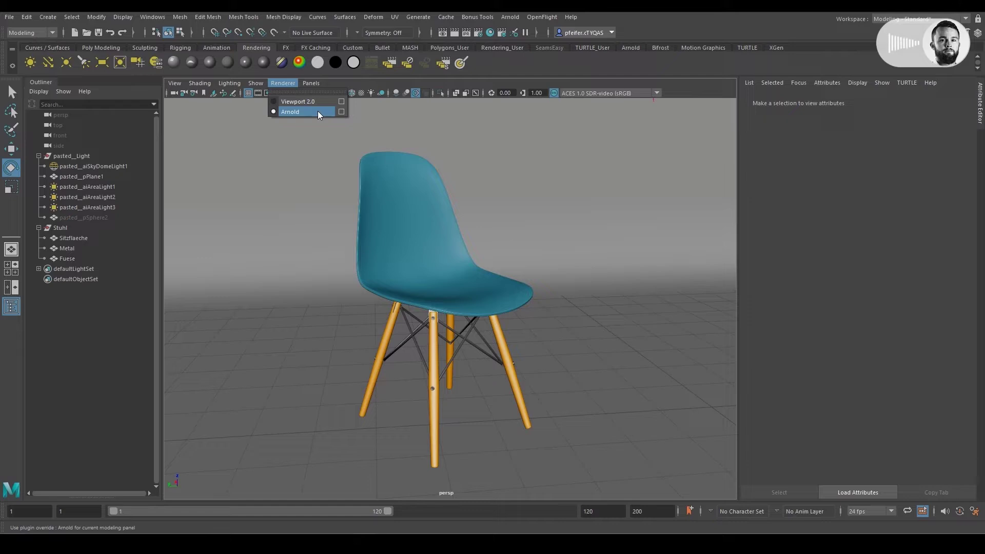
left_click(318, 111)
left_click(283, 84)
left_click(282, 112)
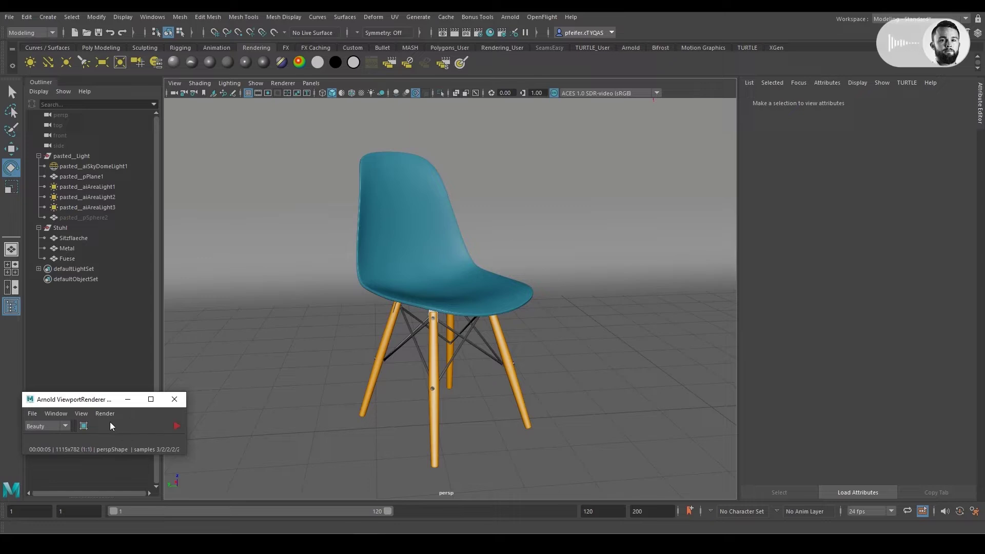
left_click(178, 426)
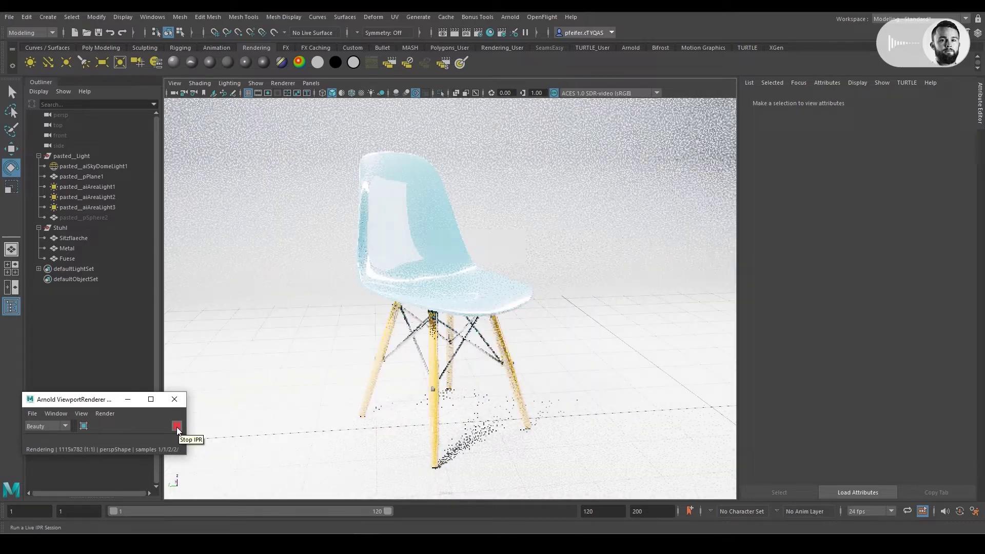
left_click(177, 426)
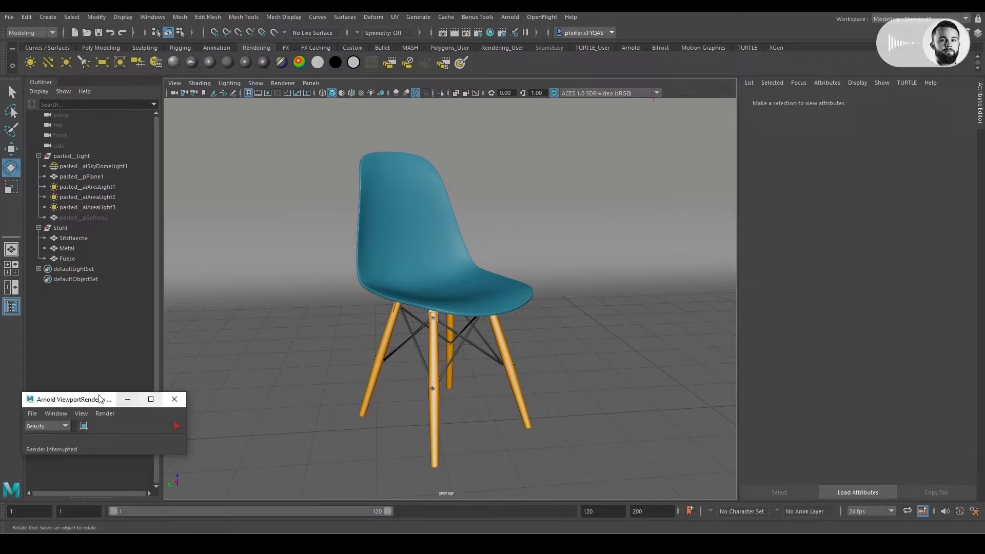
Step: Enable the crop render region, resize it to enclose the whole chair, and start the live IPR render
left_click(84, 426)
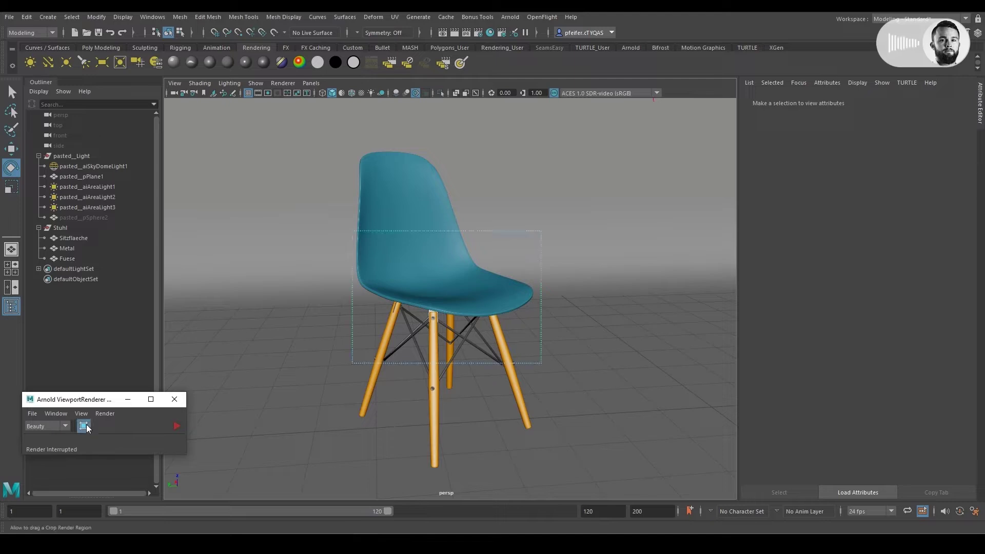
left_click_drag(453, 230, 447, 141)
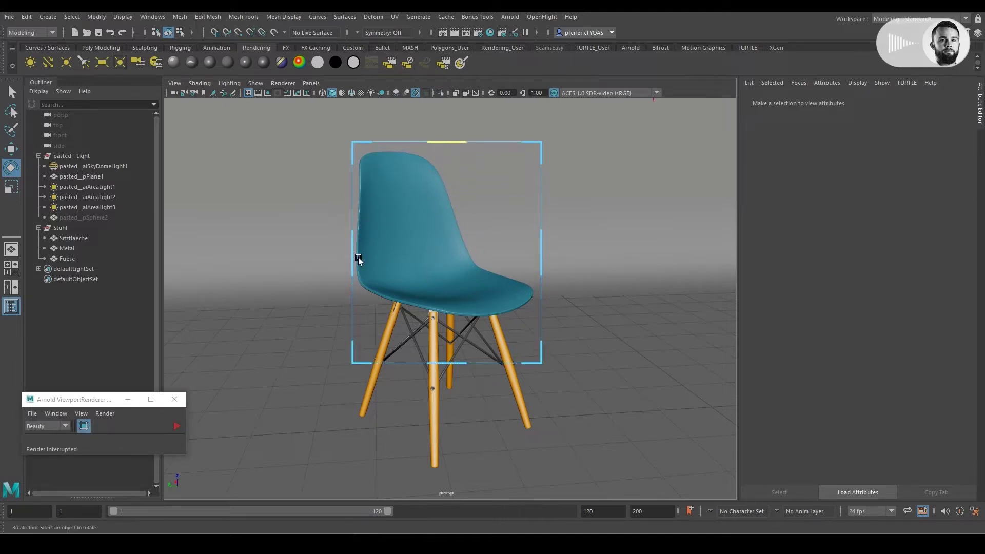
left_click_drag(354, 254, 334, 254)
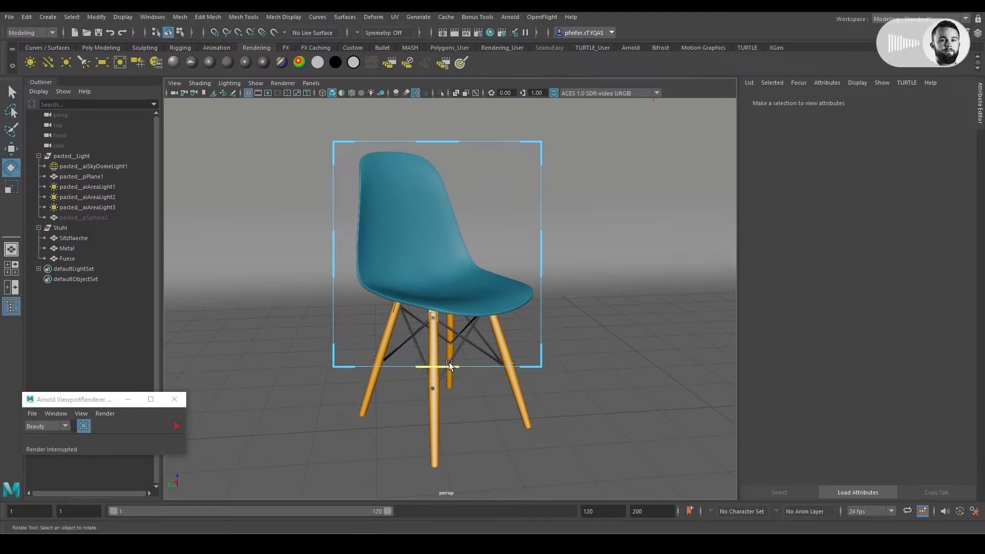
left_click_drag(437, 363, 436, 477)
left_click_drag(536, 307, 551, 307)
left_click(174, 426)
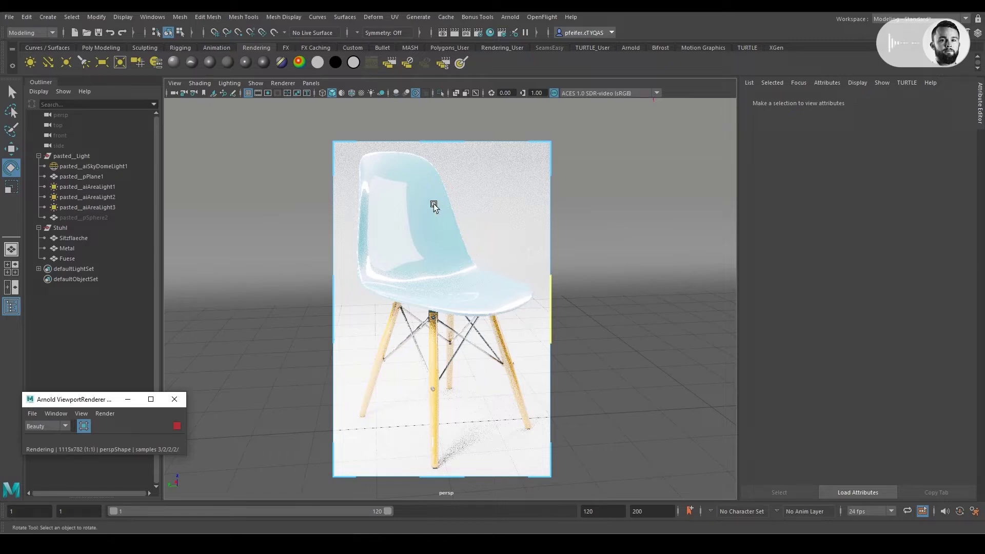
Step: Assign a new Arnold aiStandardSurface material to the Sitzflaeche seat mesh and select the material node
left_click(419, 230)
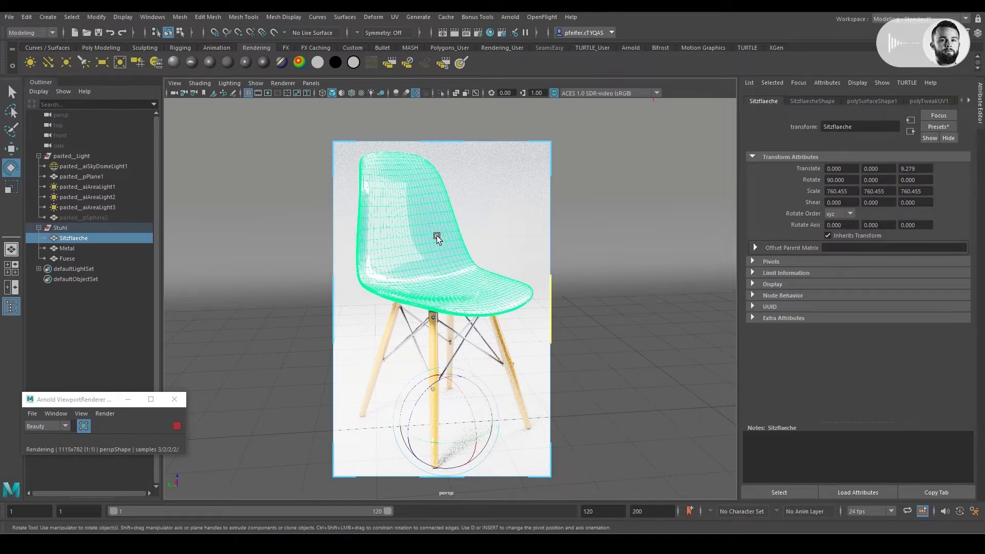
right_click(410, 221)
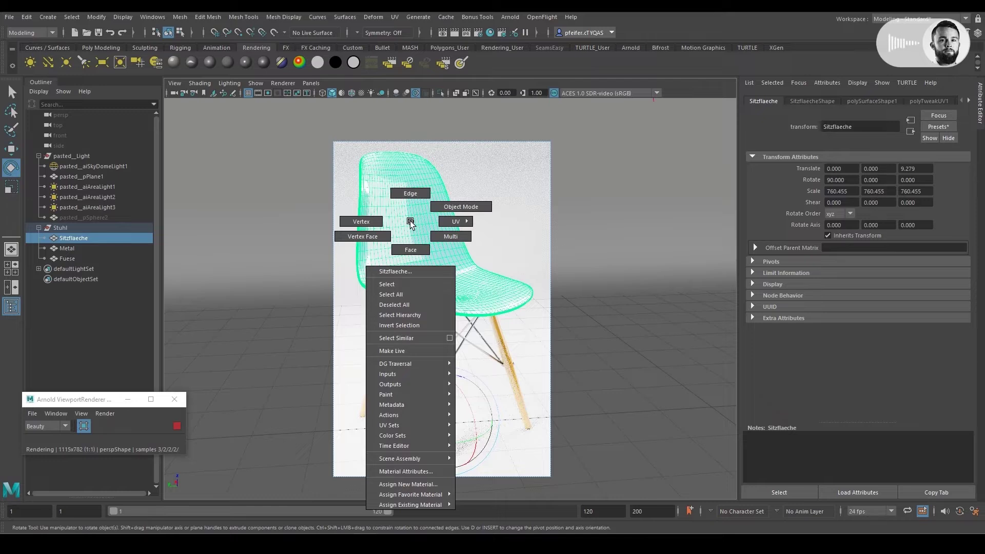
left_click(410, 485)
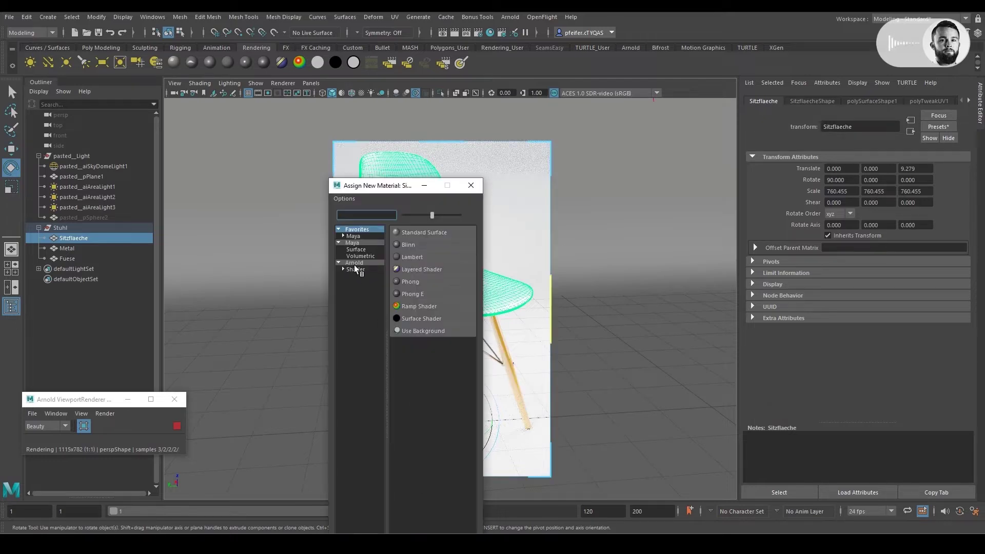
left_click(353, 263)
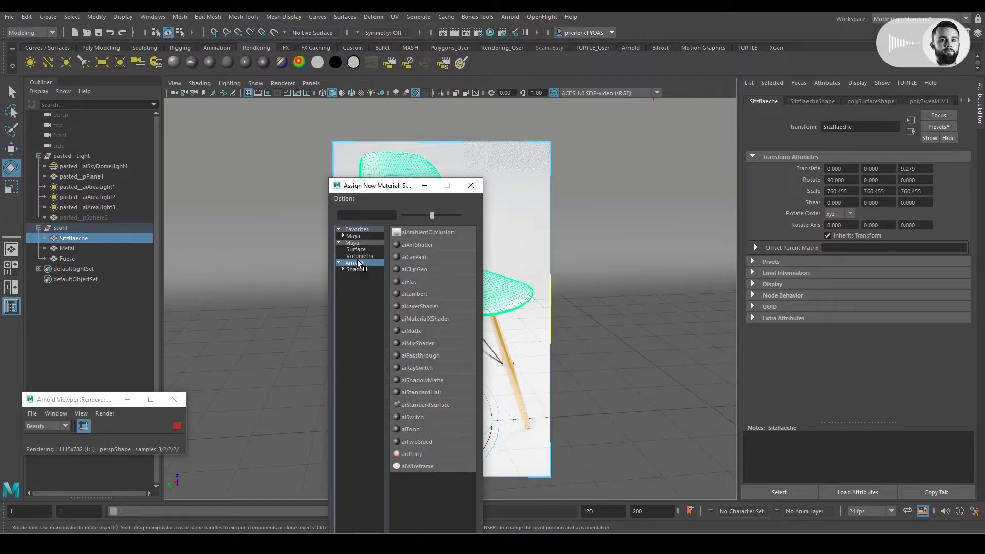
left_click(419, 404)
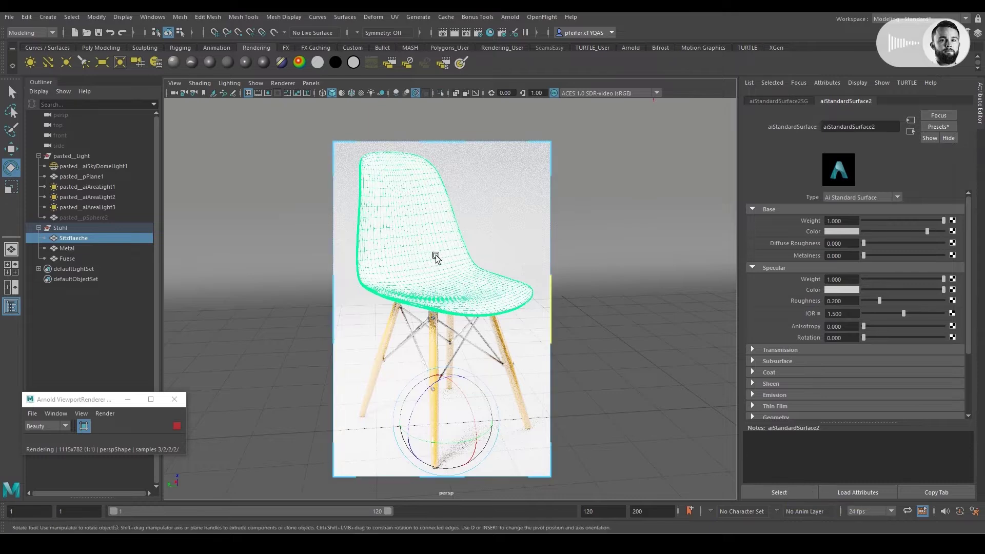
left_click(801, 495)
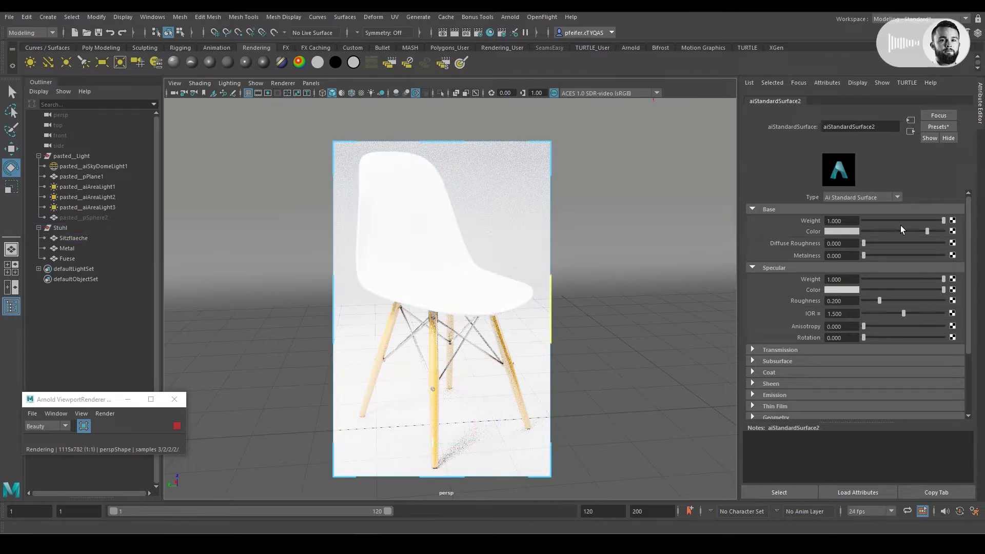
Step: Replace the seat material's settings with the Car_Paint_Metallic preset
left_click_drag(917, 231, 944, 230)
left_click(935, 125)
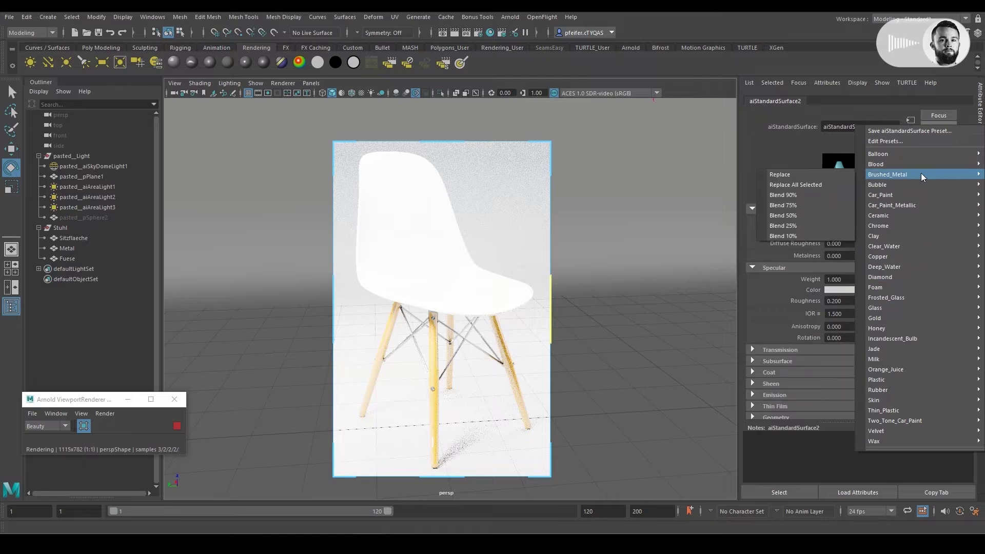
mouse_move(903, 206)
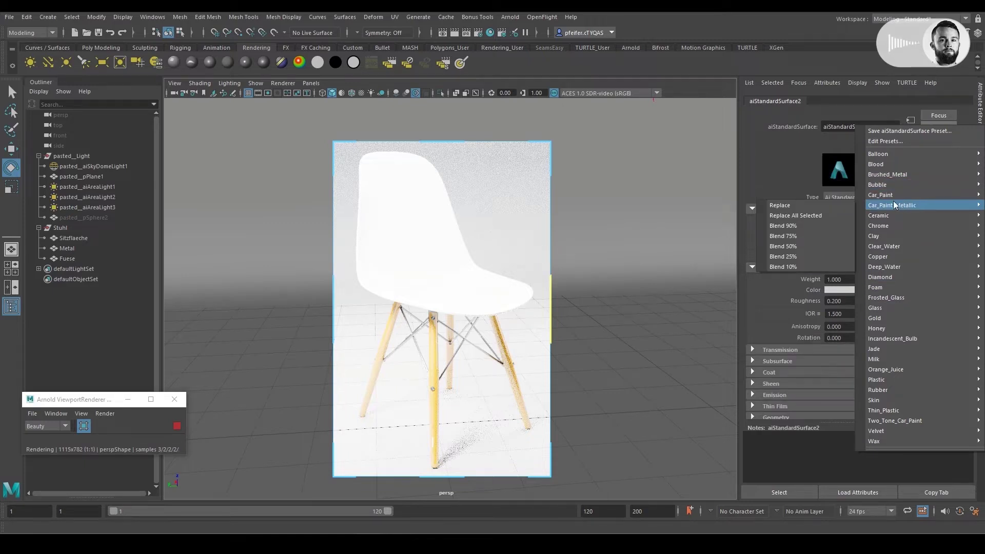
left_click(808, 205)
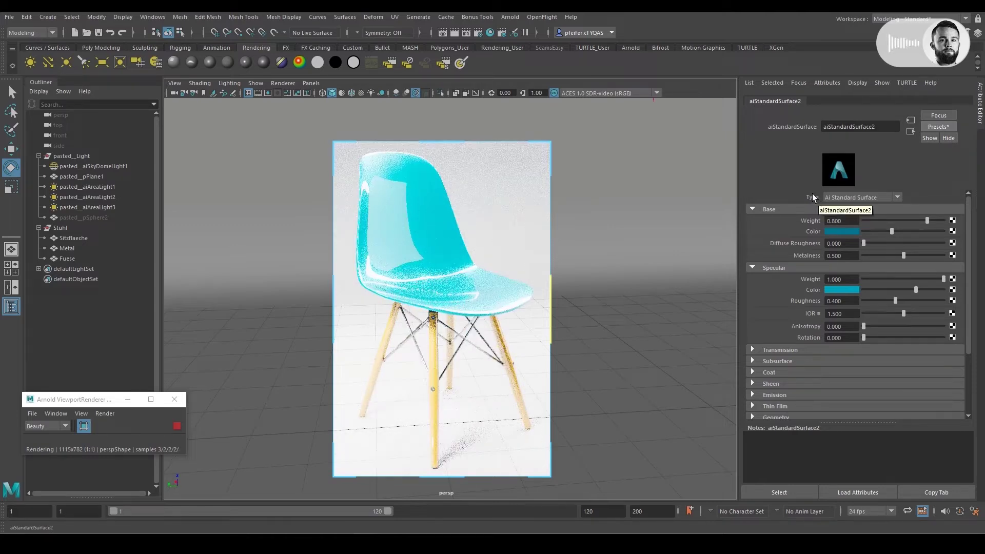
Step: Assign a new Arnold aiStandardSurface material to the Metal struts under the seat
left_click(466, 337)
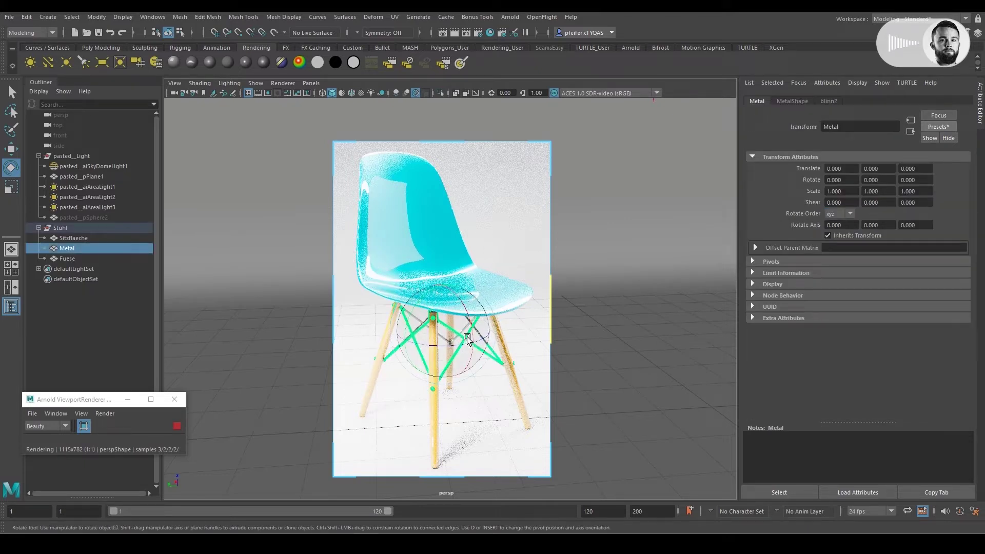
right_click_drag(466, 336, 470, 522)
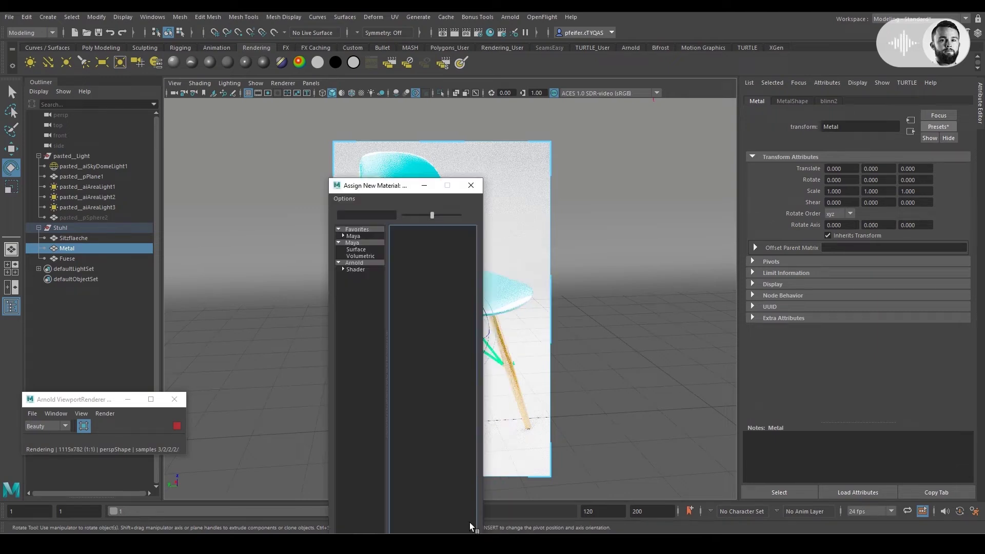
left_click(359, 263)
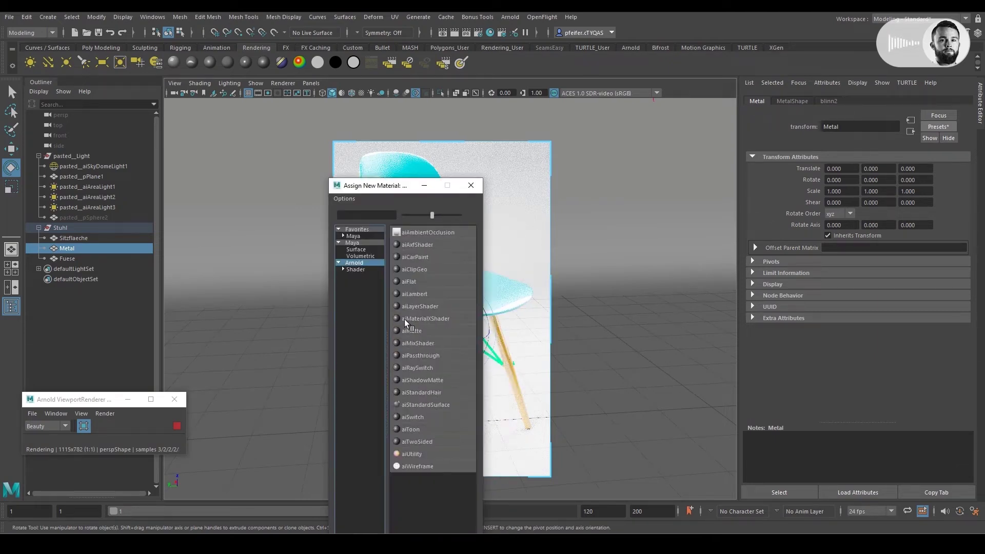
left_click(437, 404)
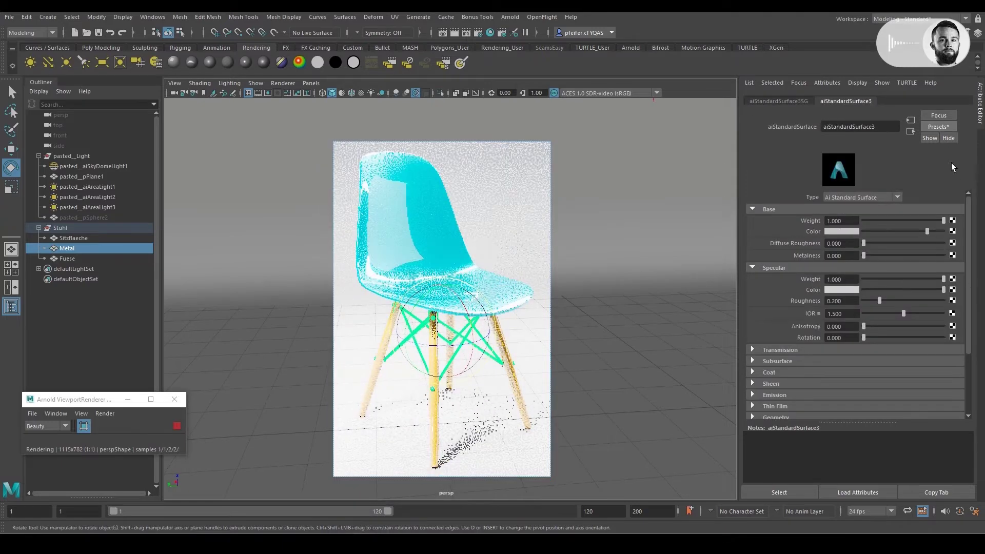
Step: Replace the strut material's settings with the Brushed_Metal preset and select the material node
left_click(942, 127)
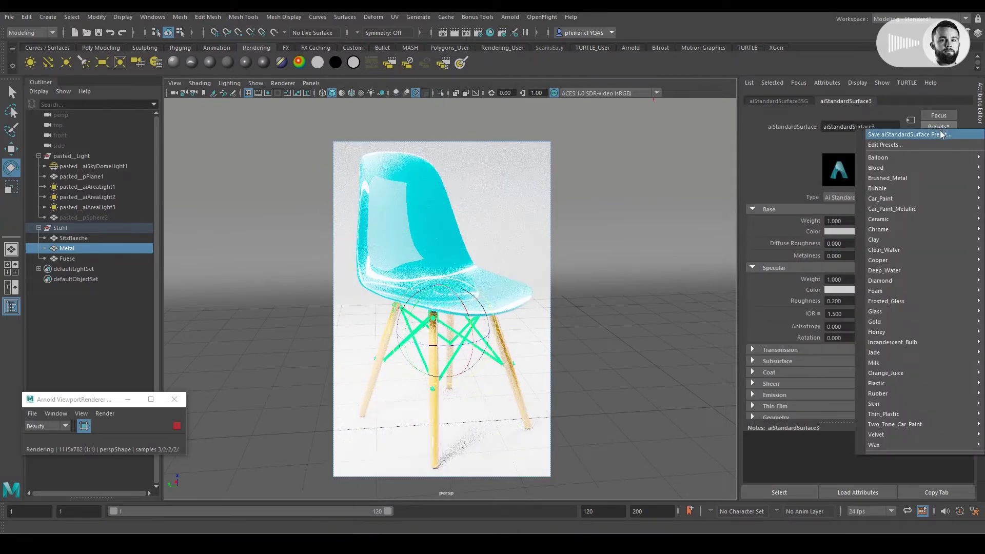
mouse_move(892, 177)
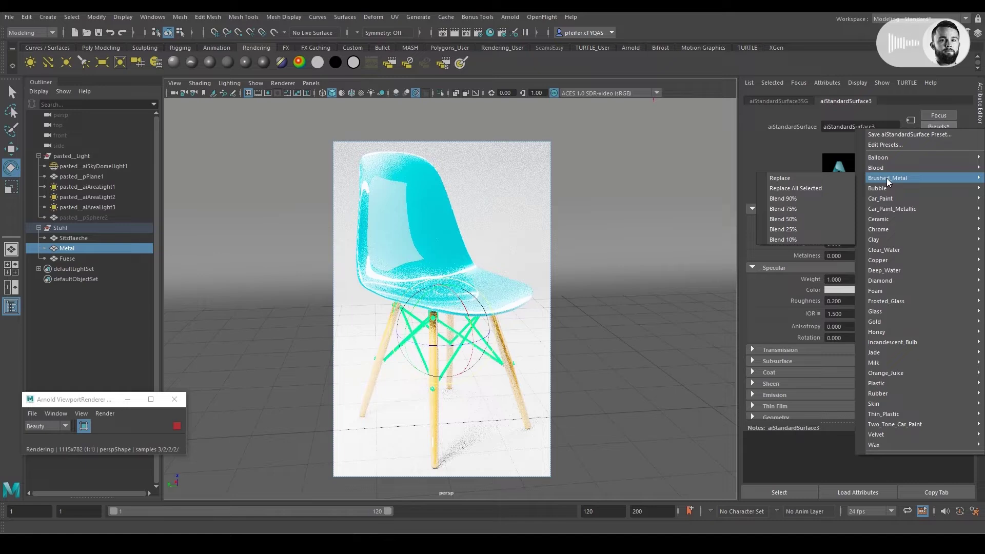
left_click(809, 178)
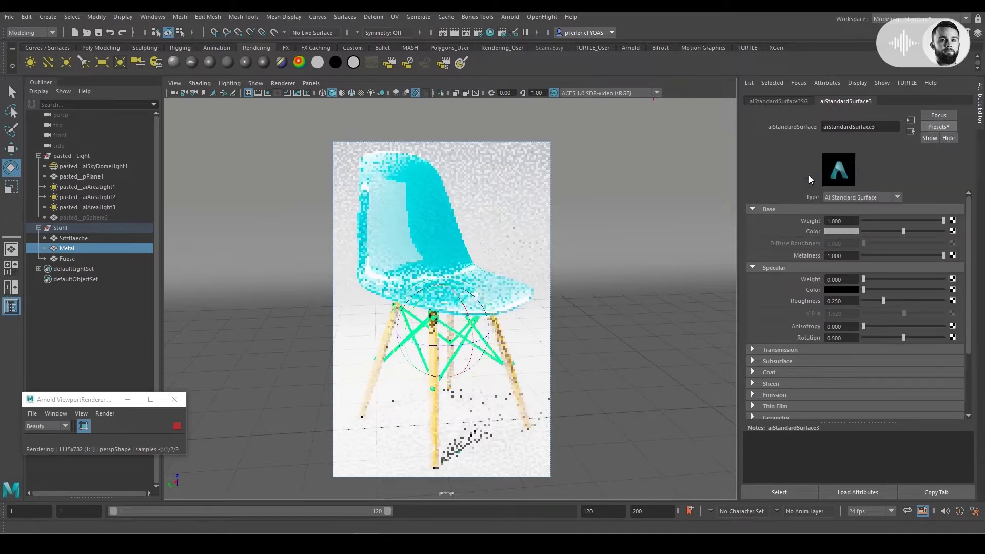
left_click(793, 493)
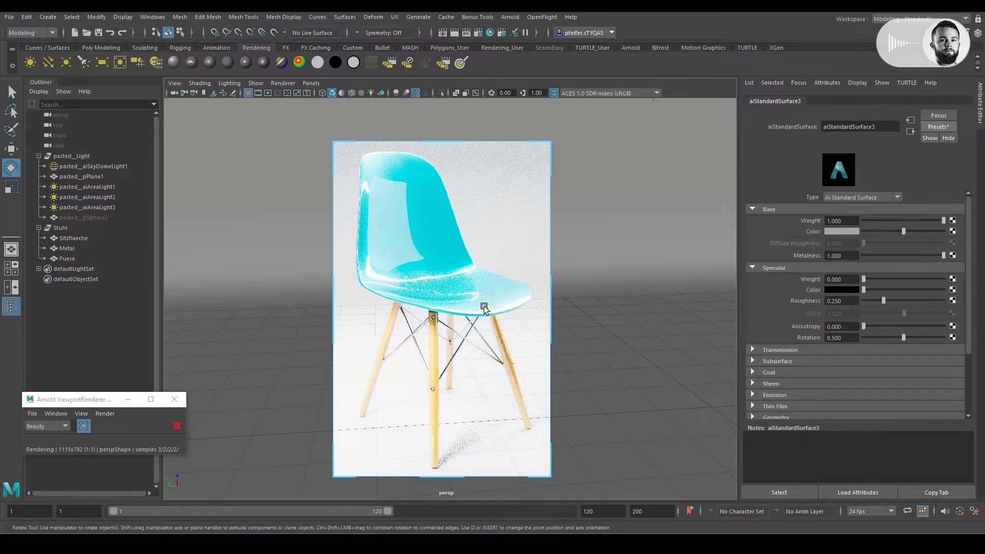
Step: Try to rename the seat's aiStandardSurface2 material to Sitzfläche and select its node
left_click(440, 231)
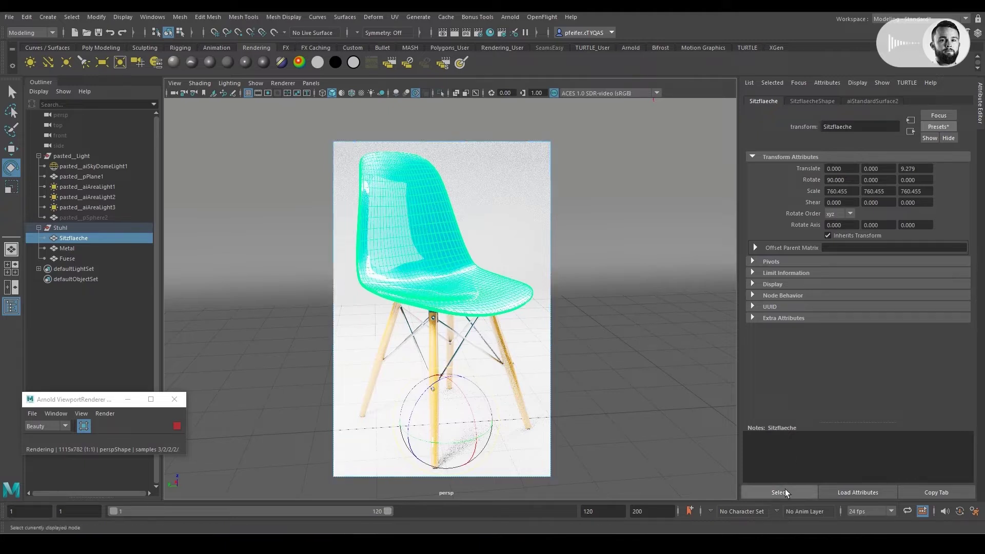
left_click(866, 100)
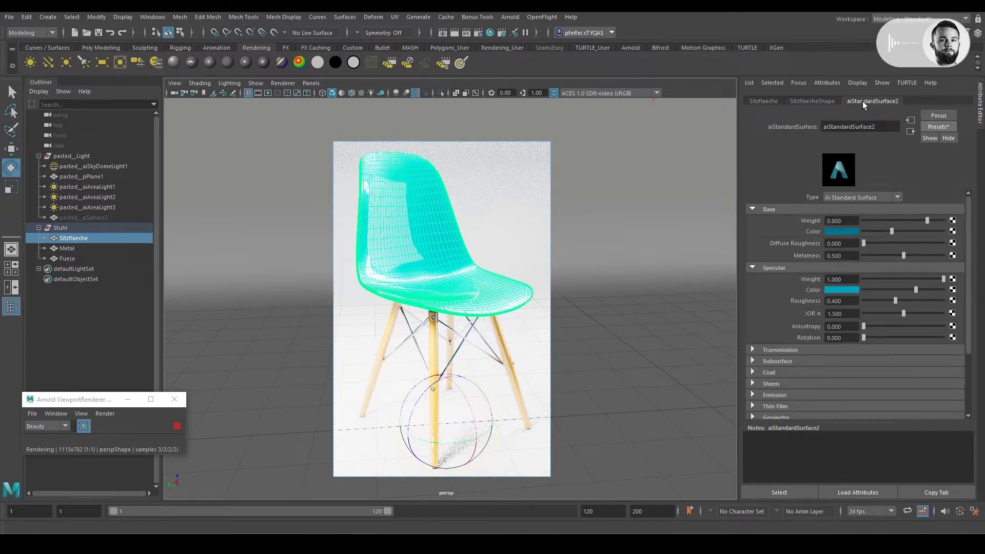
double_click(875, 126)
type("Si")
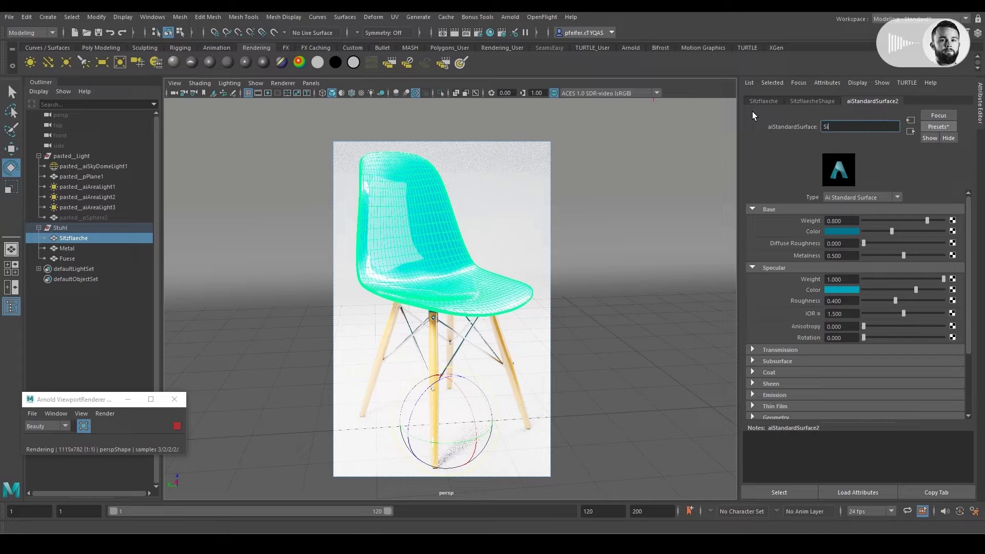
type("tzfläche")
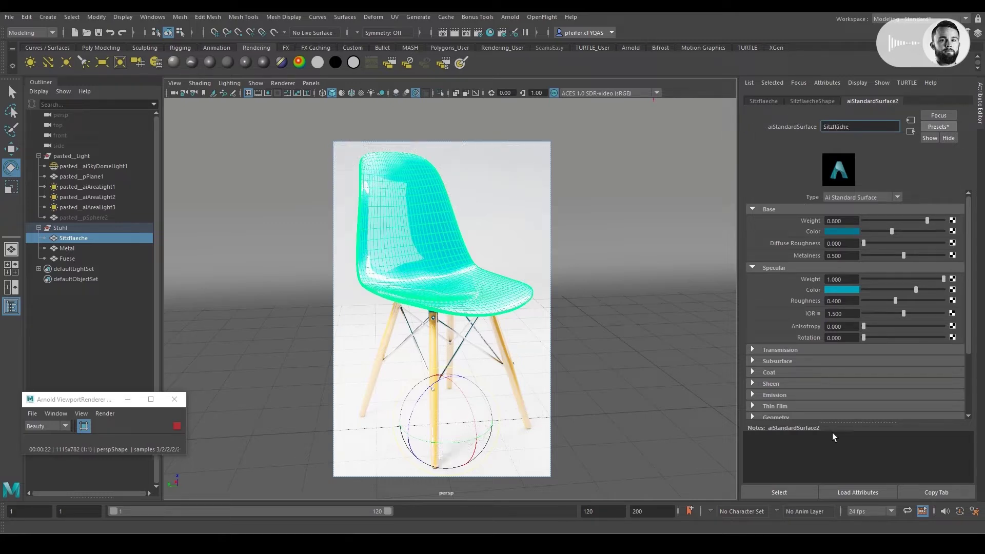
left_click(795, 494)
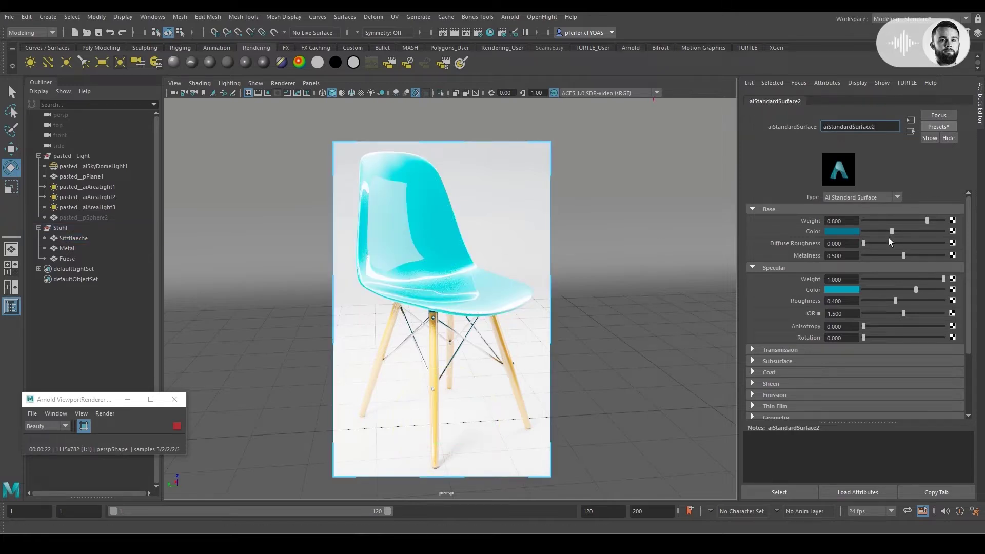
Step: Darken the seat material's base color and, after trying specular roughness values of 1 and 0, set it to about 0.545
left_click_drag(891, 230, 872, 232)
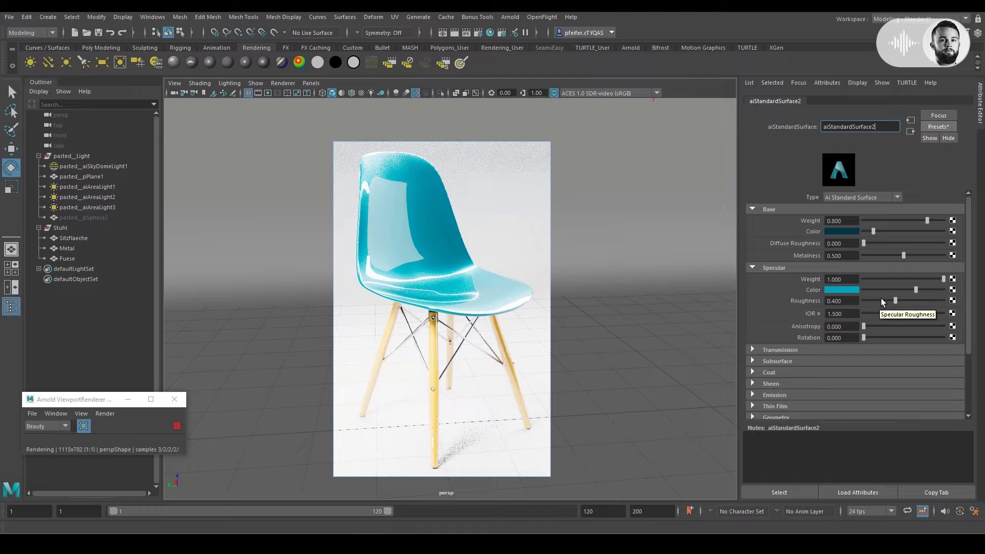
left_click_drag(895, 300, 943, 300)
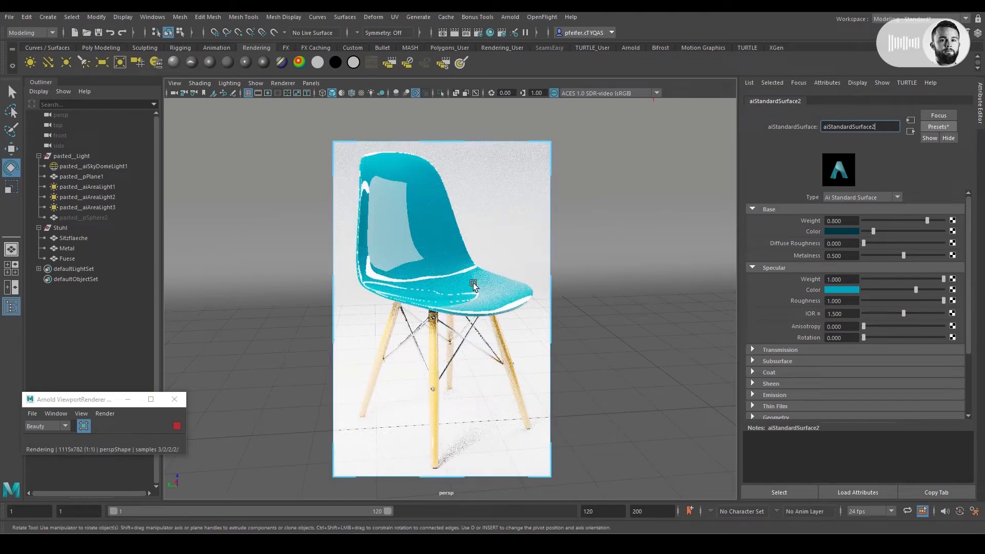
left_click_drag(921, 300, 821, 287)
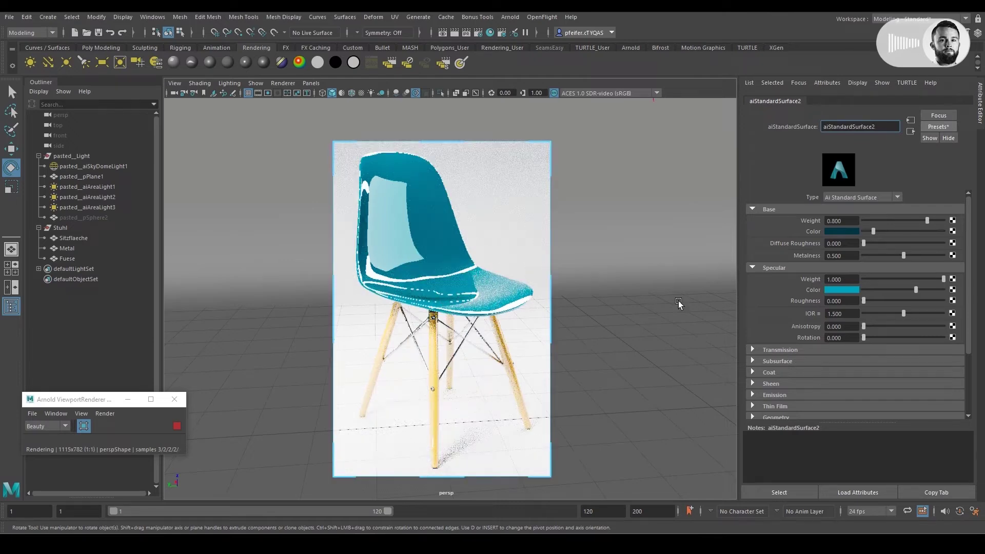
left_click_drag(863, 299, 905, 301)
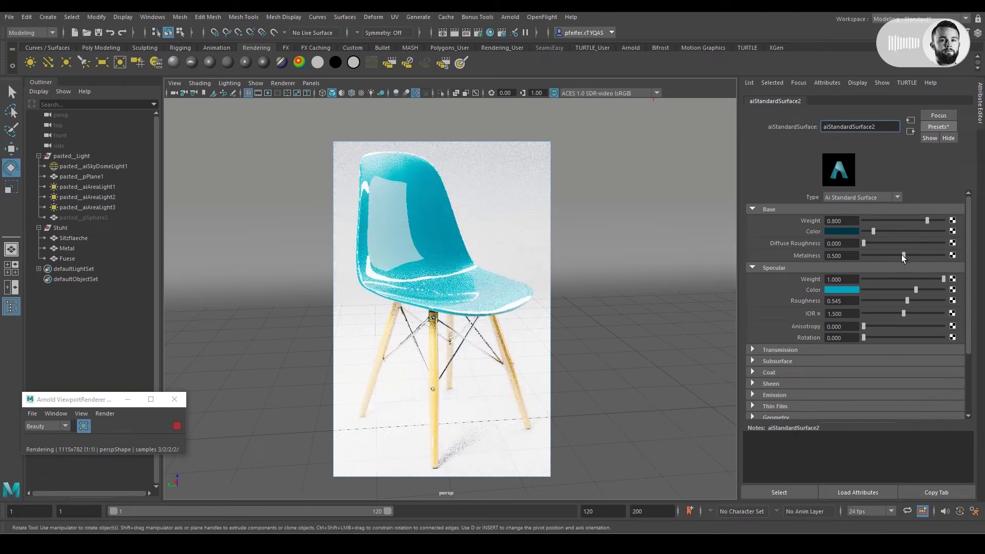
mouse_move(902, 255)
left_mouse_down()
mouse_move(863, 254)
mouse_move(903, 254)
left_mouse_up()
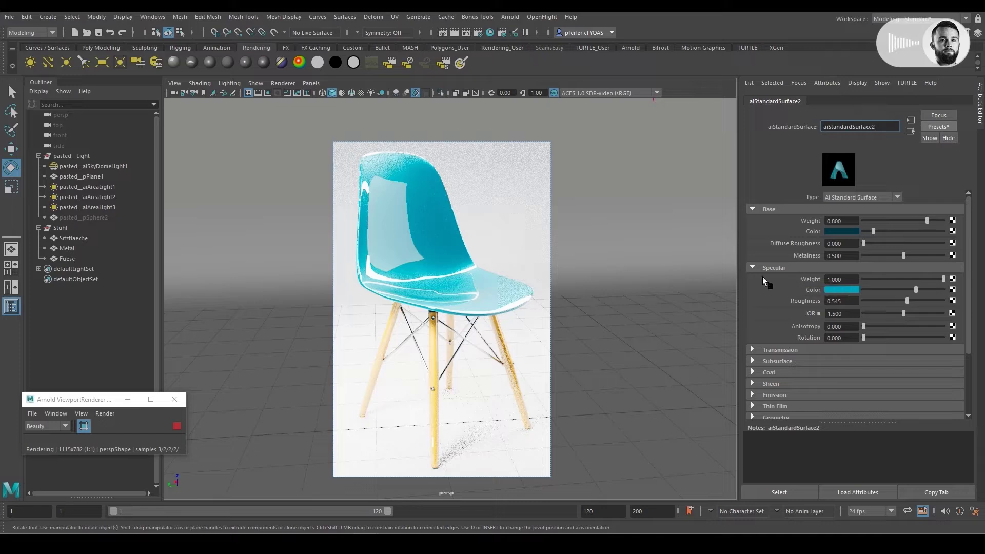
Step: Assign a new Arnold aiStandardSurface material to the chair legs (Fuese)
left_click(436, 413)
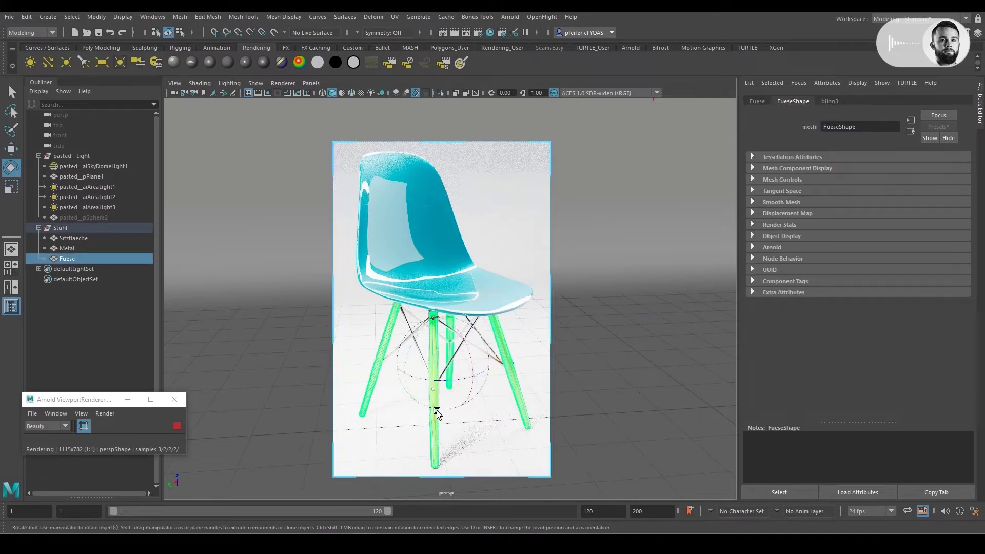
right_click(436, 414)
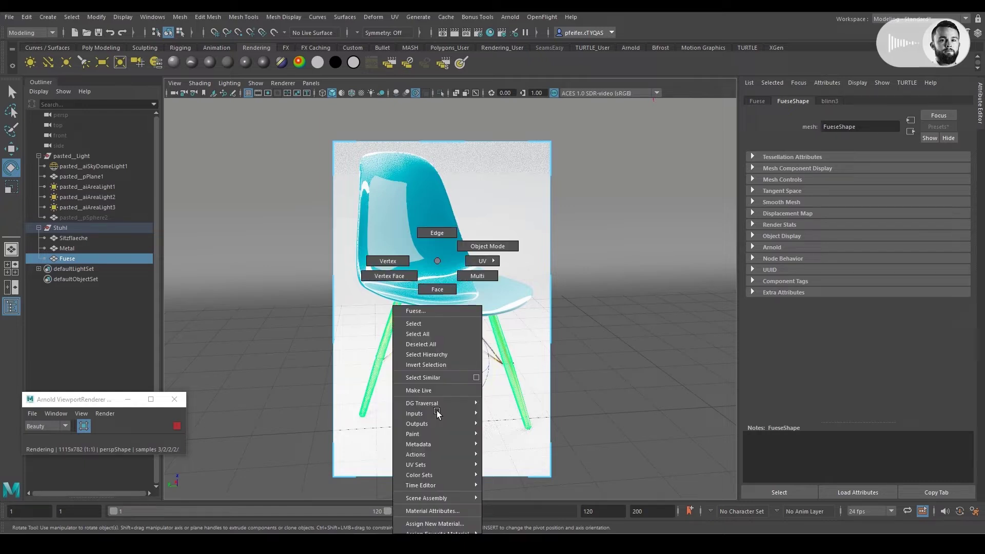
left_click(439, 521)
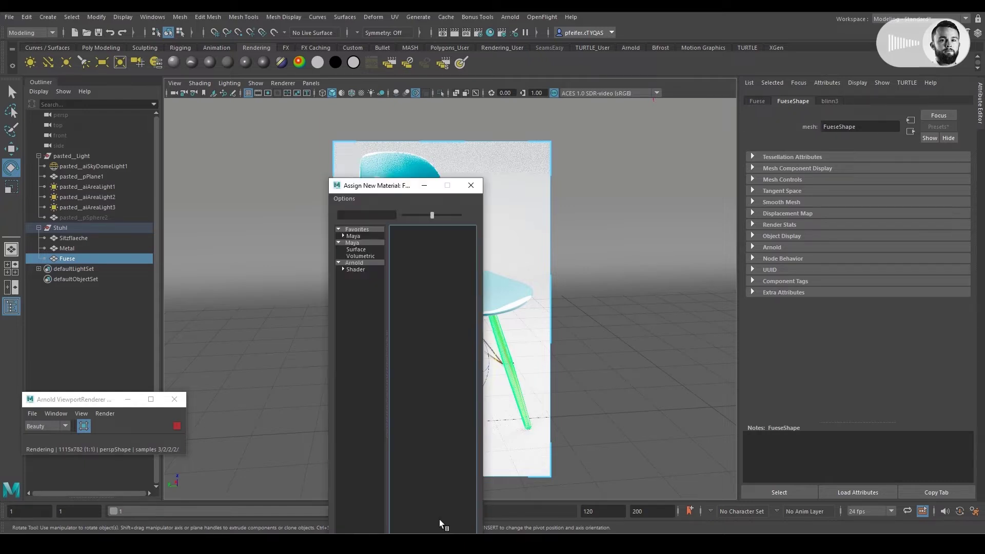
left_click(355, 262)
left_click(423, 404)
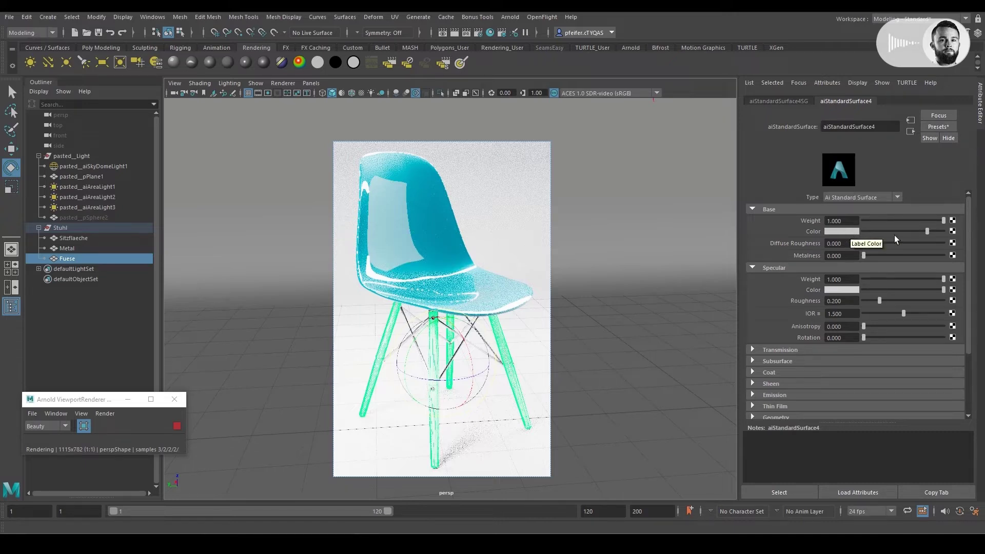
Step: Connect an Arnold aiTriplanar node to the base color of the legs' material
left_click(952, 232)
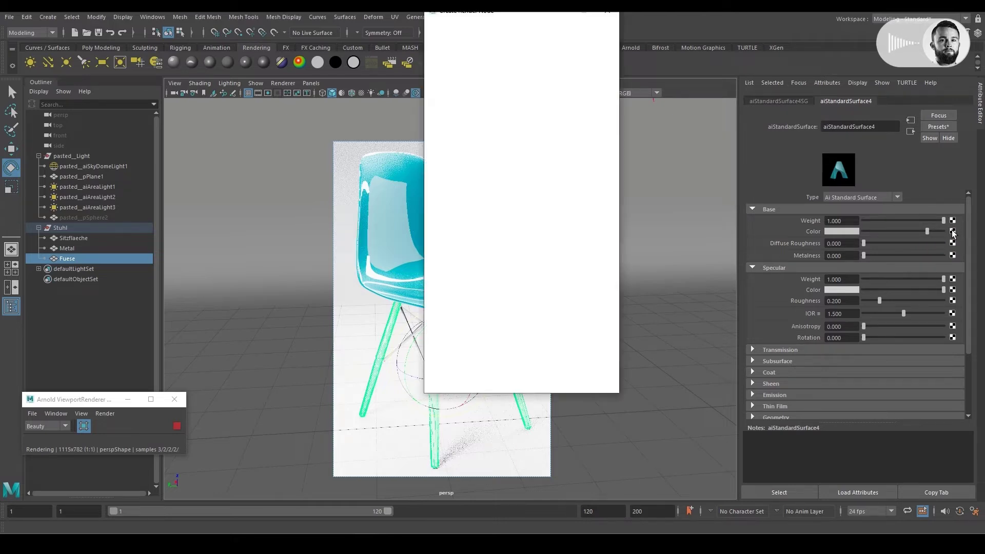
left_click(454, 153)
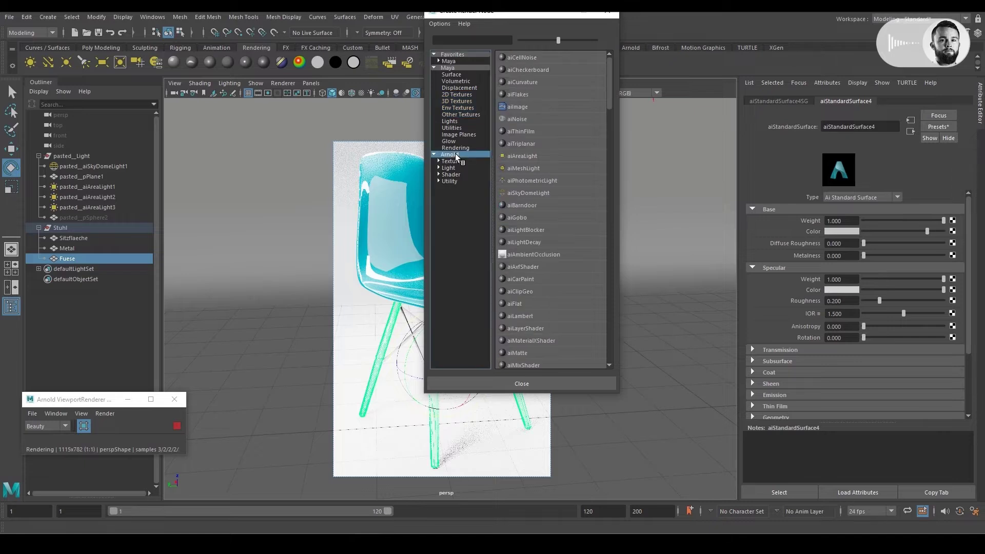
left_click(459, 41)
type("tr")
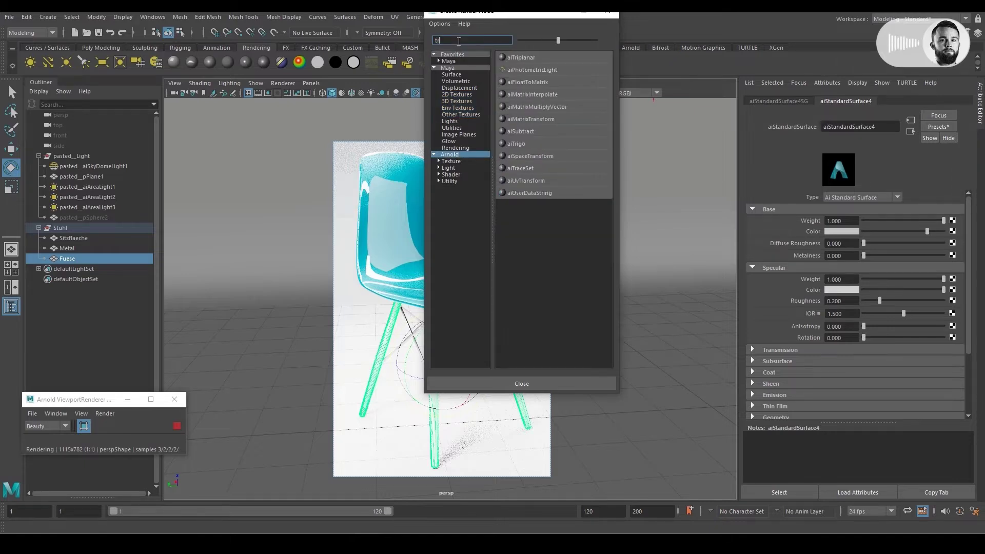
left_click(518, 56)
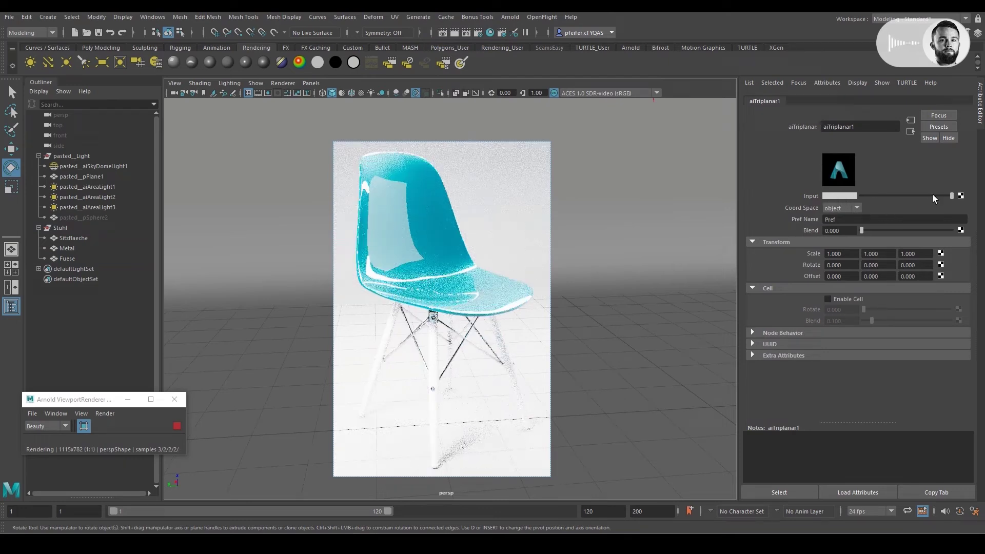
Step: Connect a Maya File texture node to the input of the aiTriplanar node
left_click(960, 197)
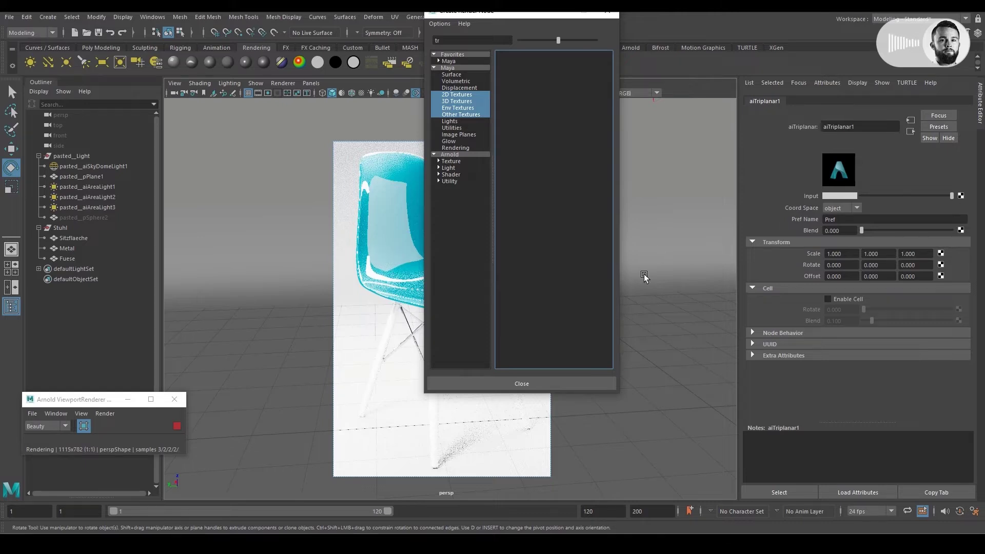
left_click(454, 42)
key("BackSpace")
key("BackSpace")
type("fil")
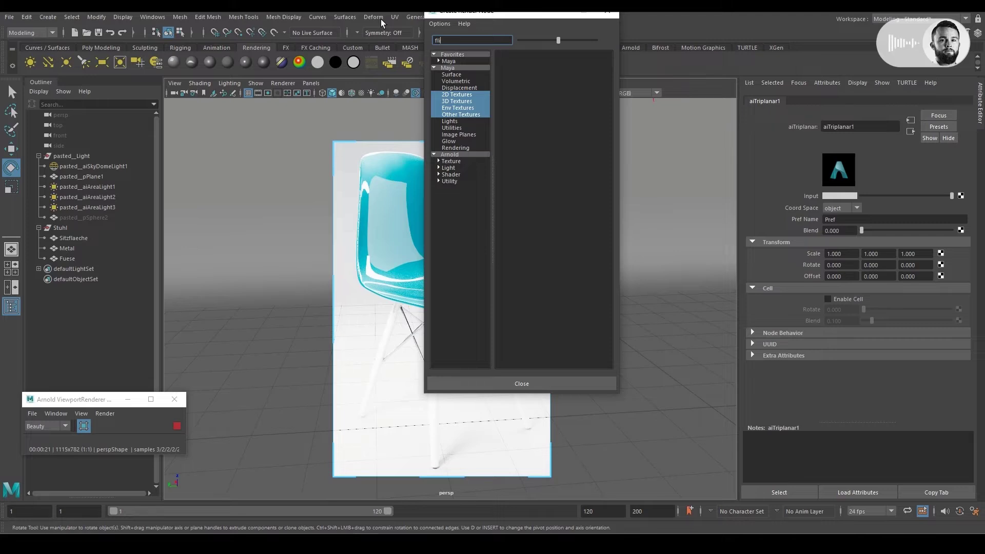
key("BackSpace")
left_click(454, 69)
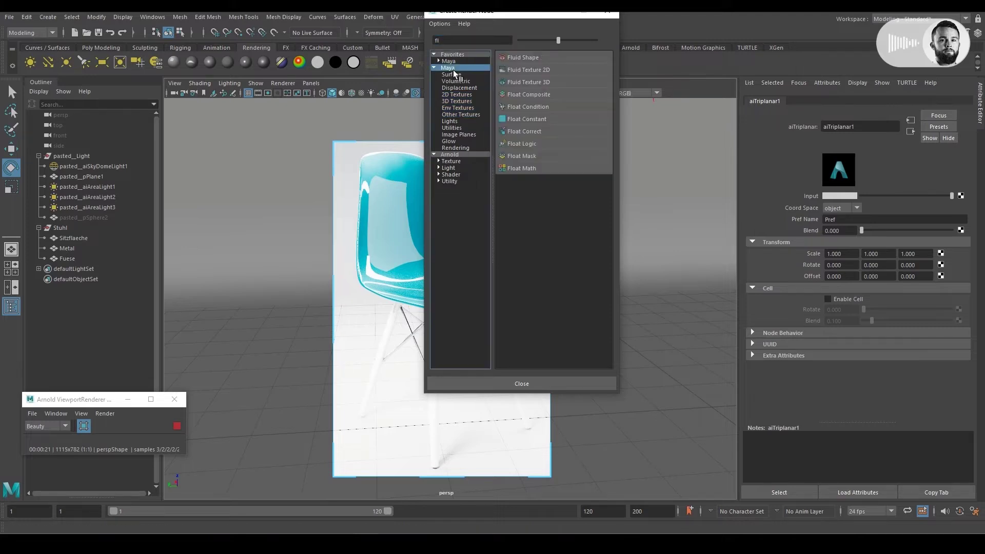
key("BackSpace")
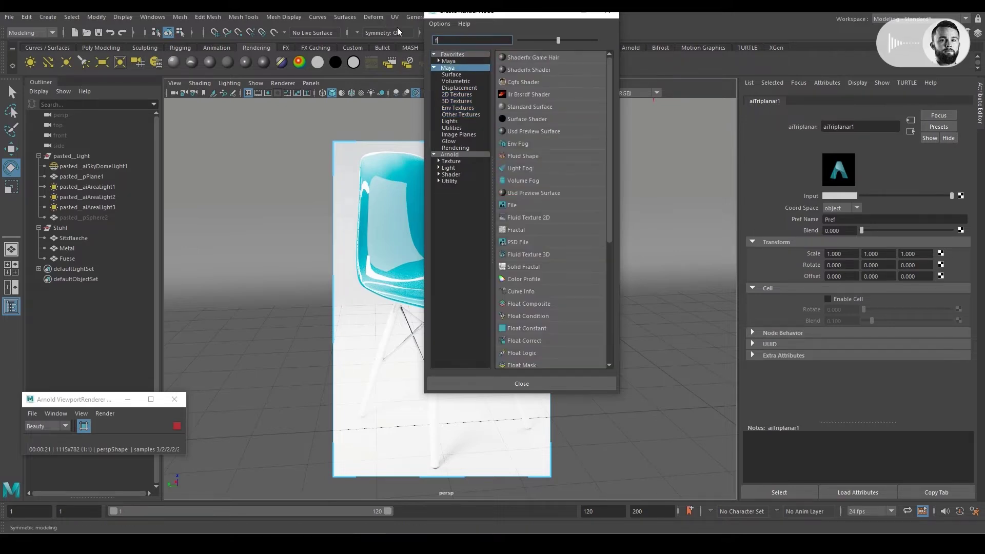
type("i")
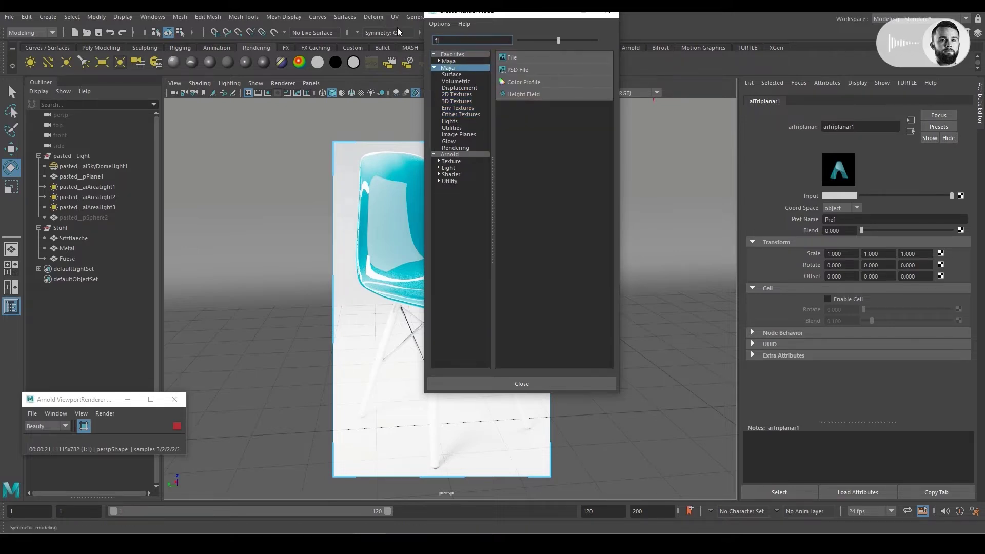
left_click(515, 60)
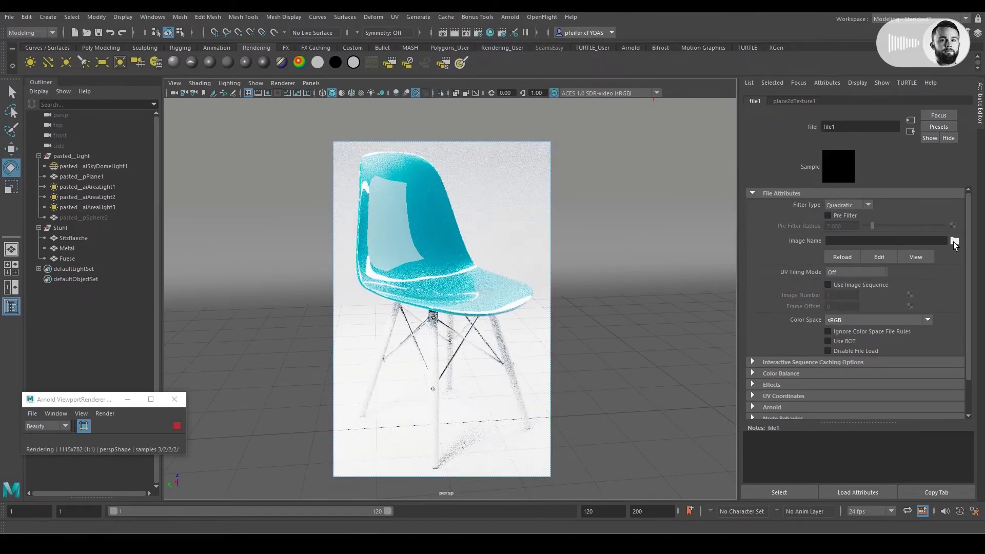
Step: Load vdcjfiw_2K_Diffuse.jpg from the Holz texture folder in Documents as the file node's image
left_click(954, 241)
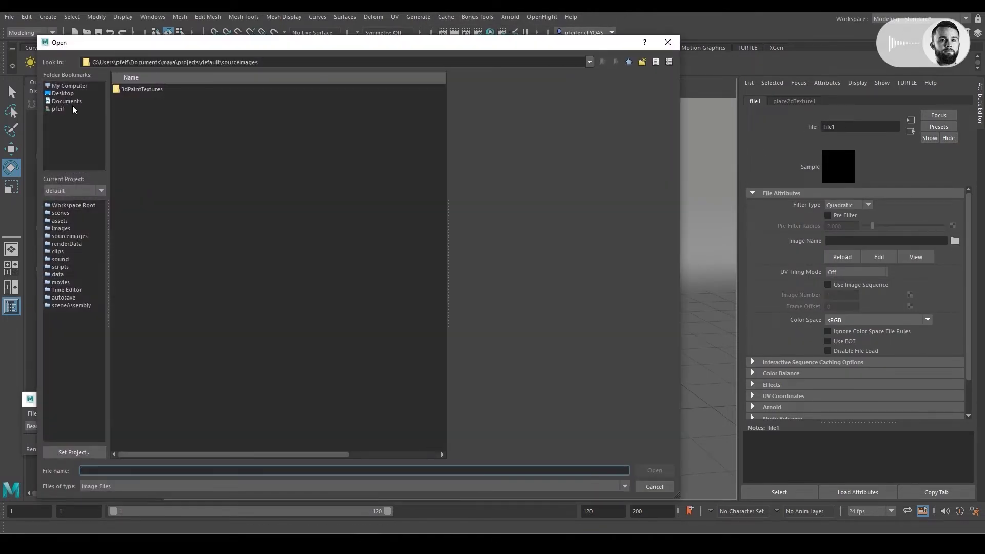
left_click(67, 101)
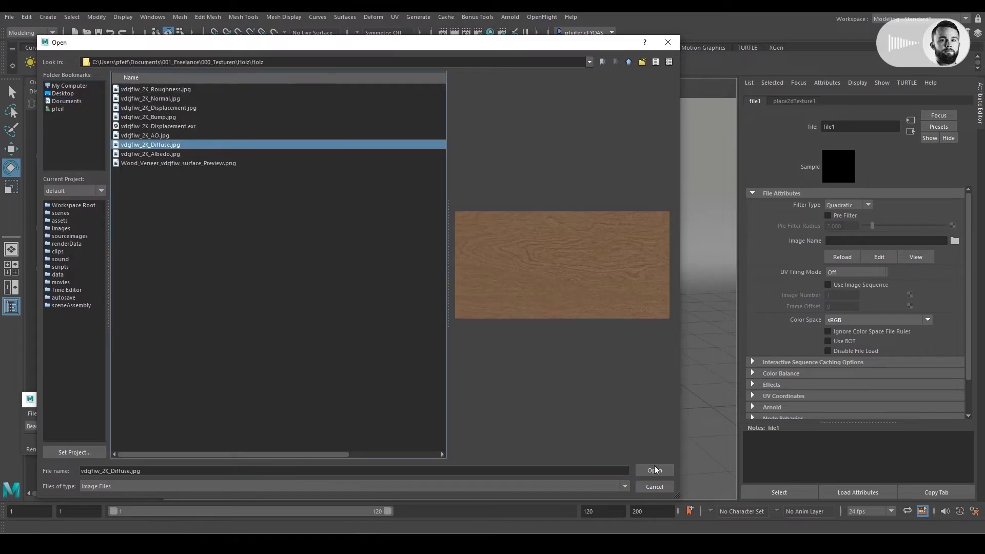
left_click(654, 469)
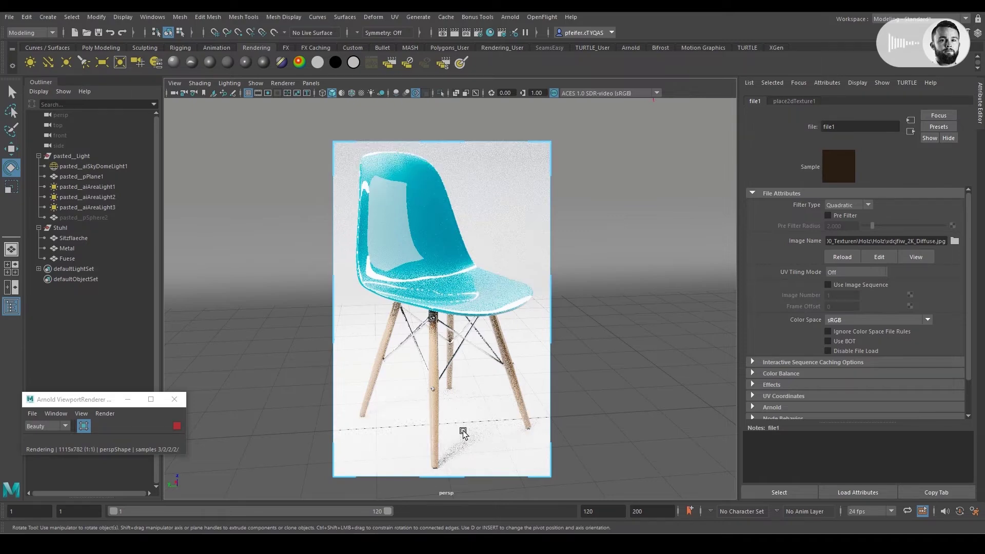
Step: Bookmark the current perspective camera view and examine the wood texture on the front leg up close
left_click(174, 83)
left_click(428, 370)
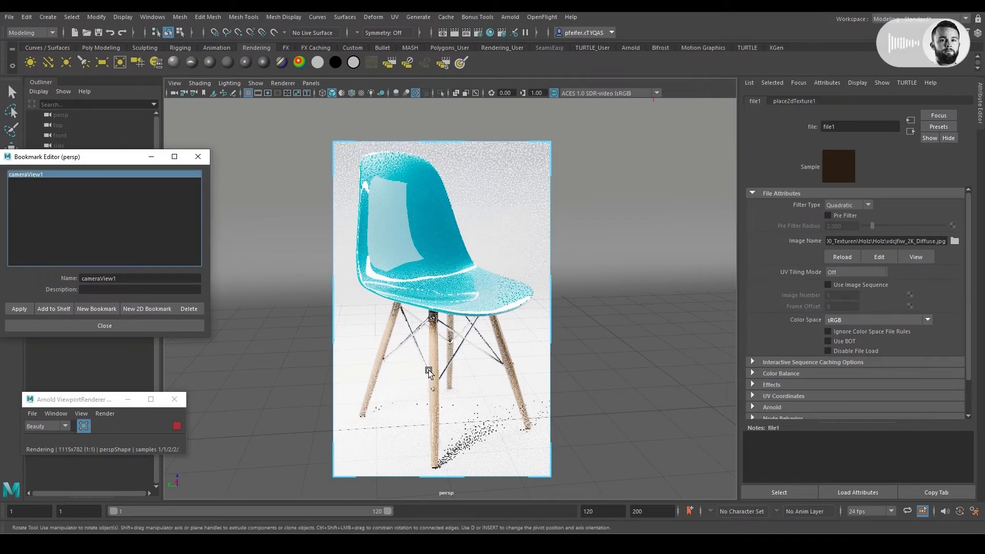
middle_click_drag(428, 370, 460, 314, "alt")
scroll(428, 315, "up", 7)
scroll(400, 294, "up", 5)
scroll(466, 315, "up", 2)
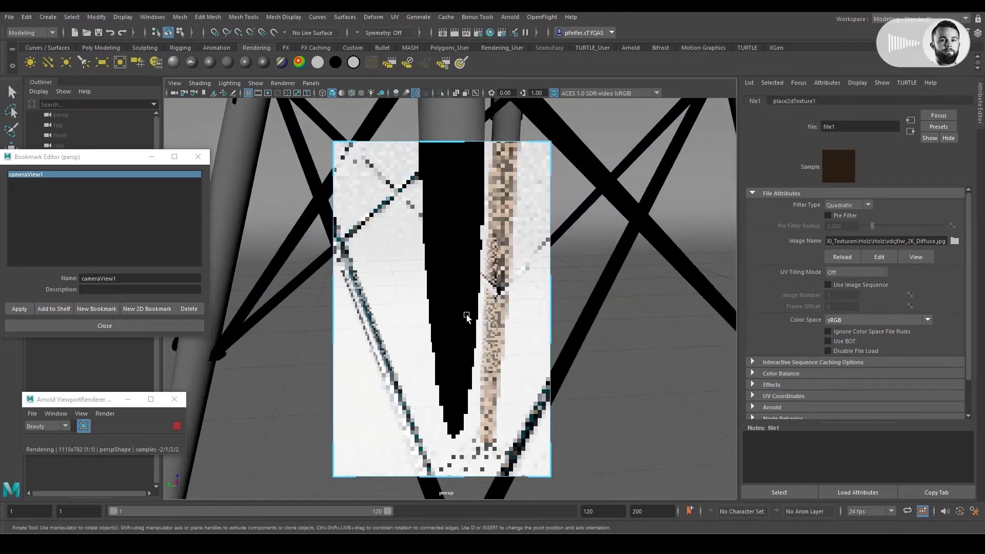
scroll(466, 316, "down", 6)
scroll(468, 321, "up", 1)
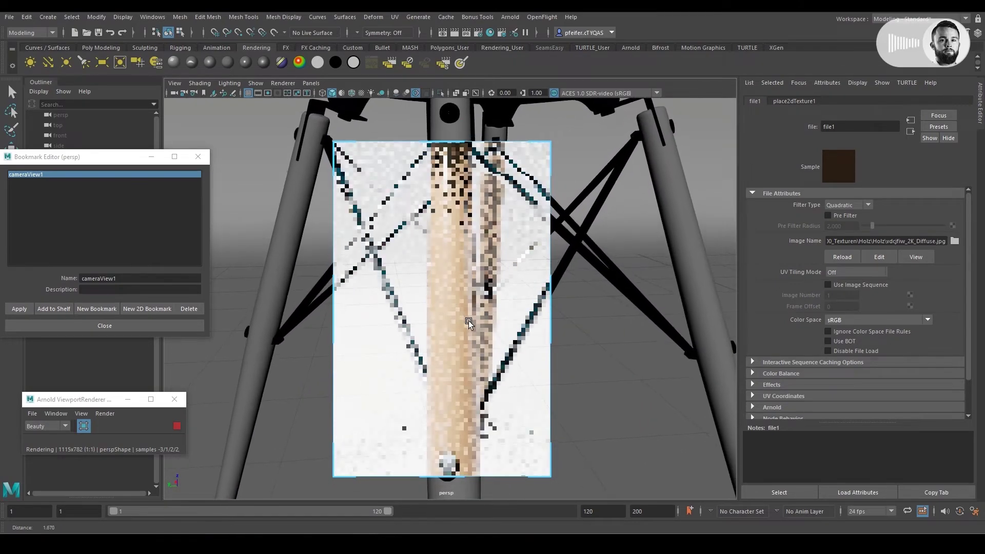
scroll(469, 322, "up", 1)
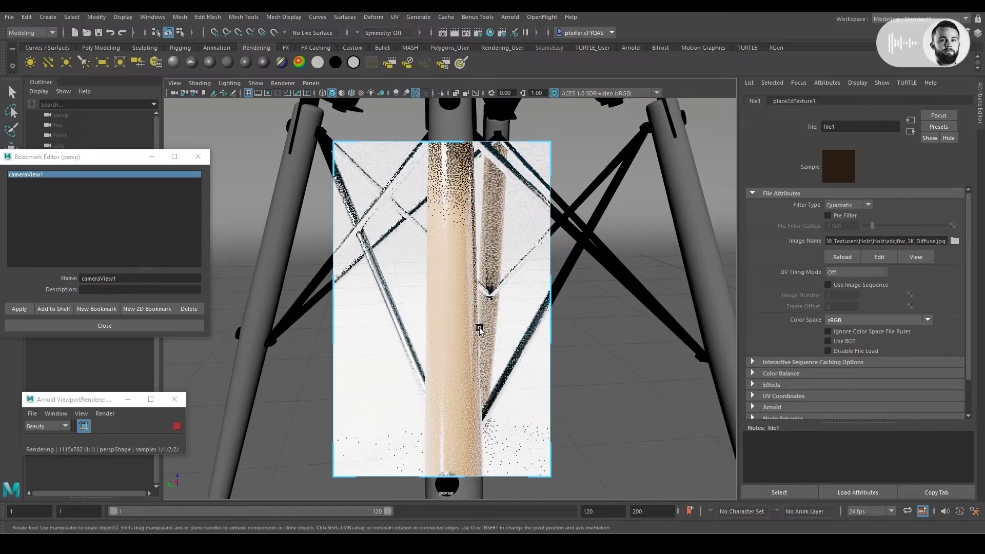
Step: Rename the legs' aiStandardSurface material to Beine and open the aiTriplanar node connected to its base color
left_click(479, 327)
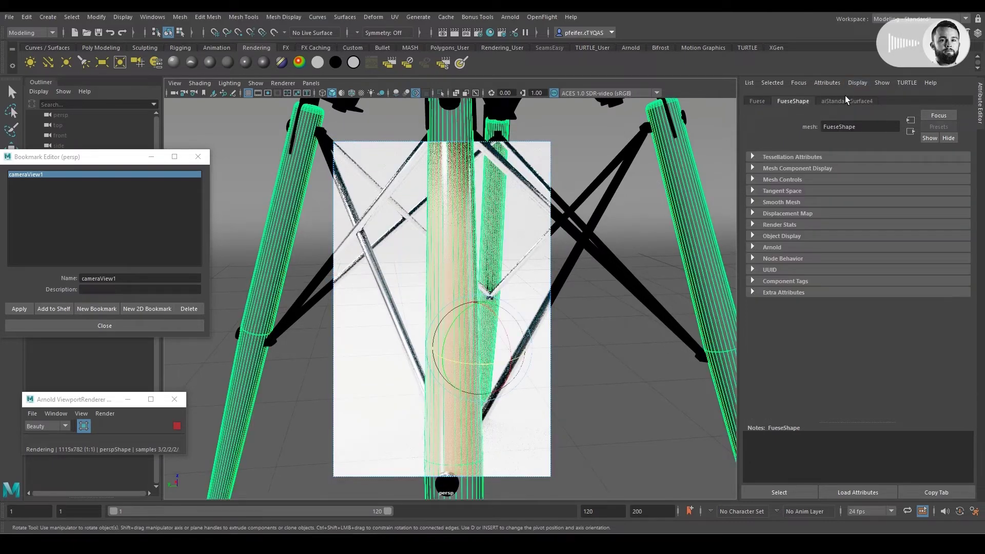
left_click(844, 101)
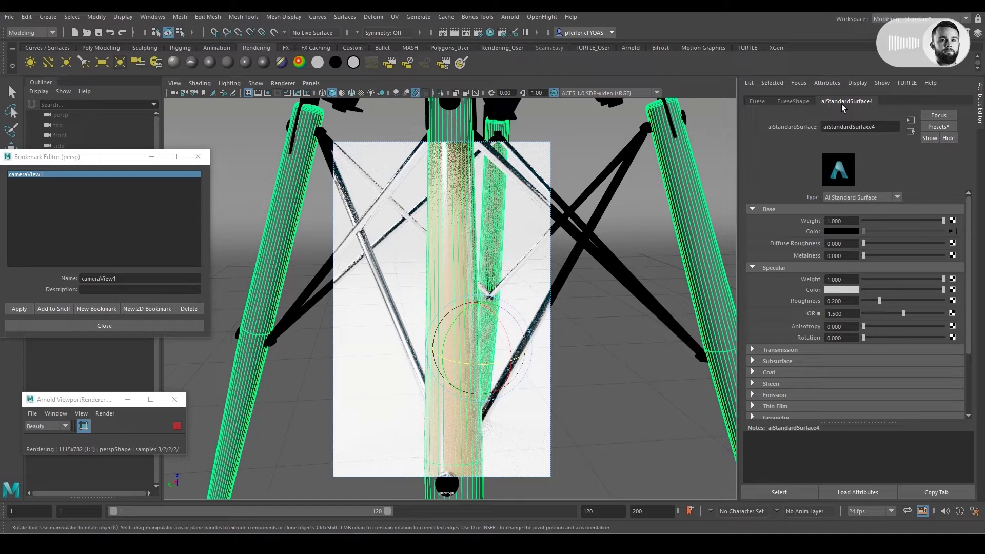
double_click(841, 127)
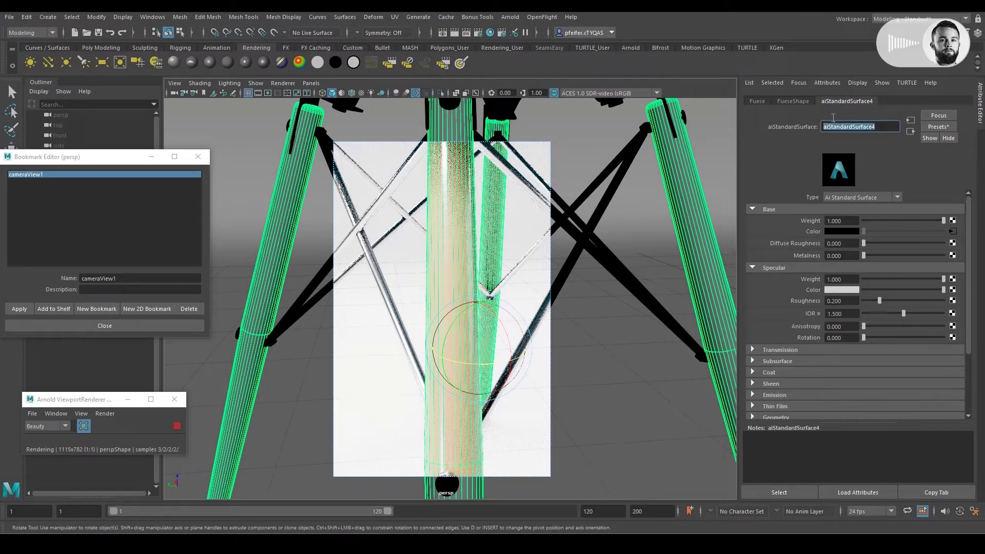
type("Beine")
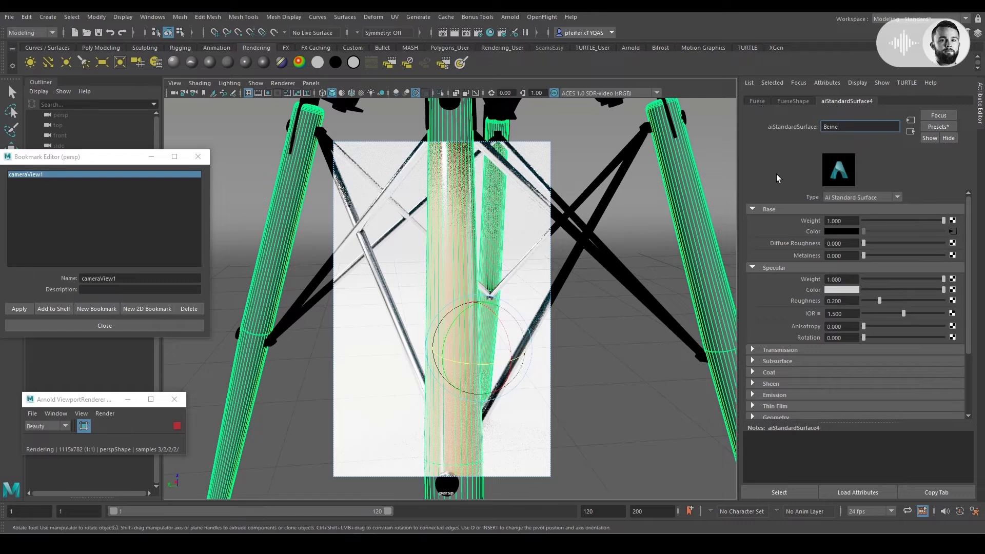
left_click(952, 231)
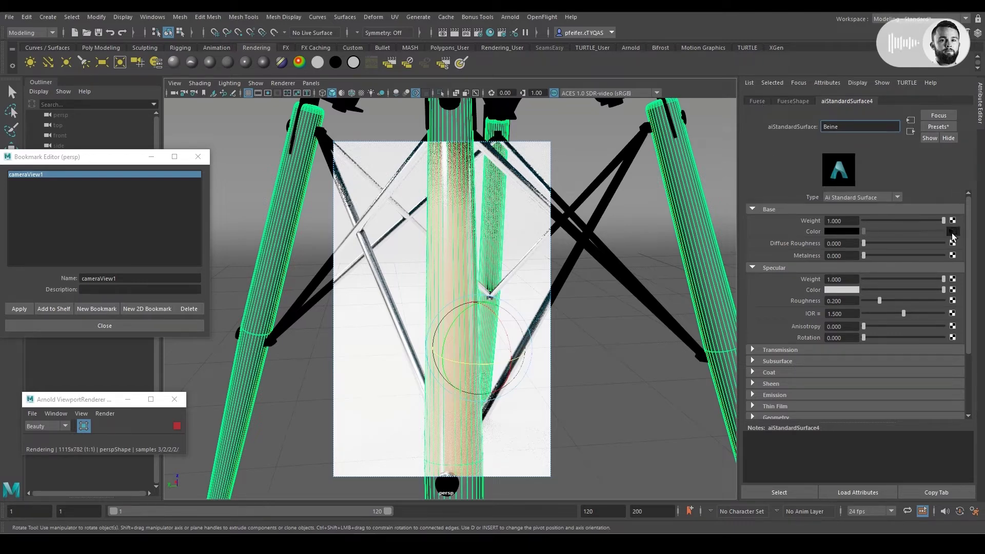
left_click(793, 496)
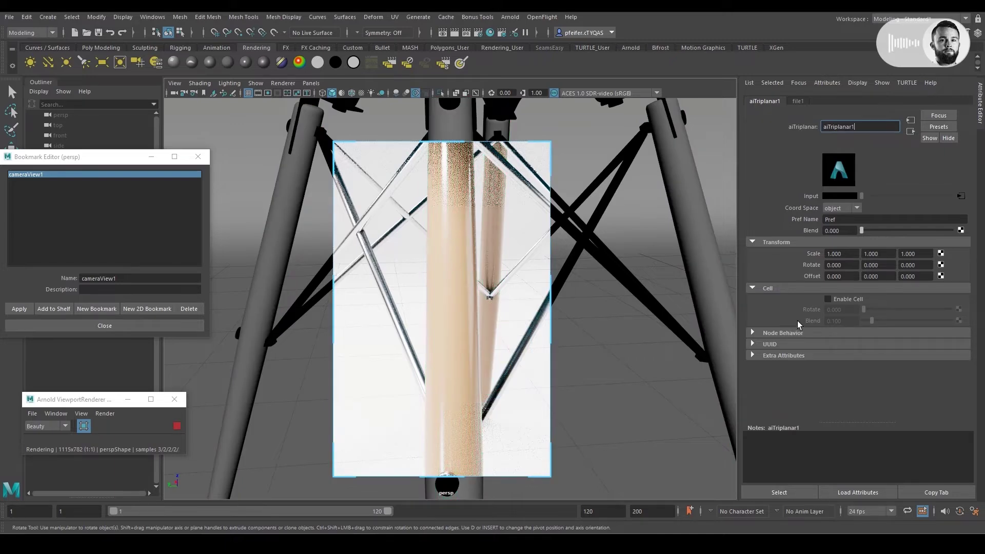
Step: Try a triplanar texture scale of 100 on all three axes
double_click(853, 255)
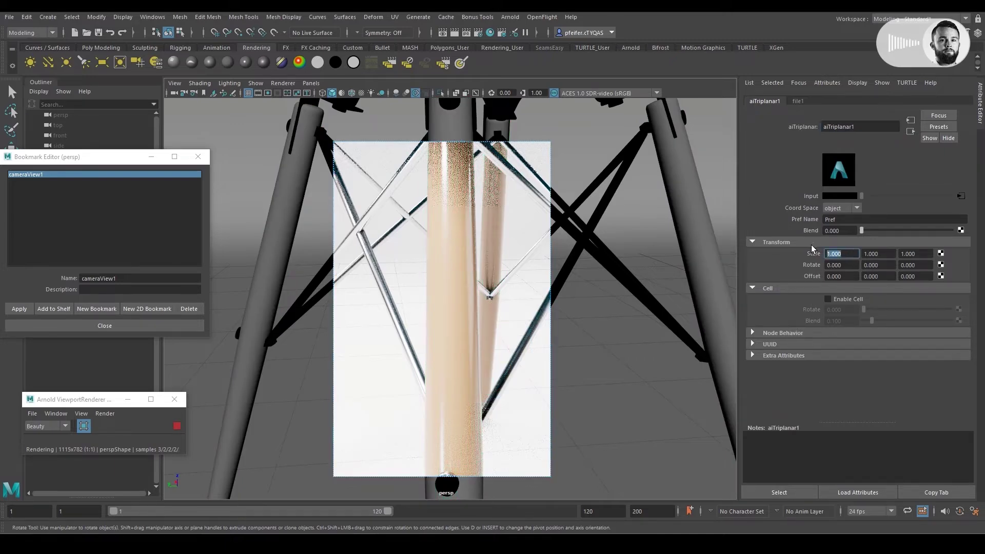
type("100")
left_click(874, 252)
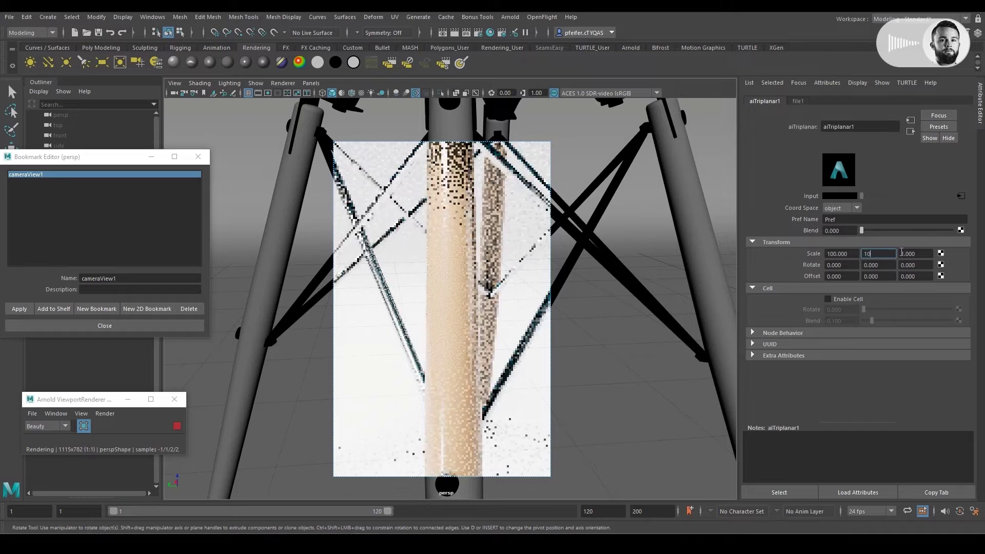
type("100")
key("Tab")
type("100")
key("Return")
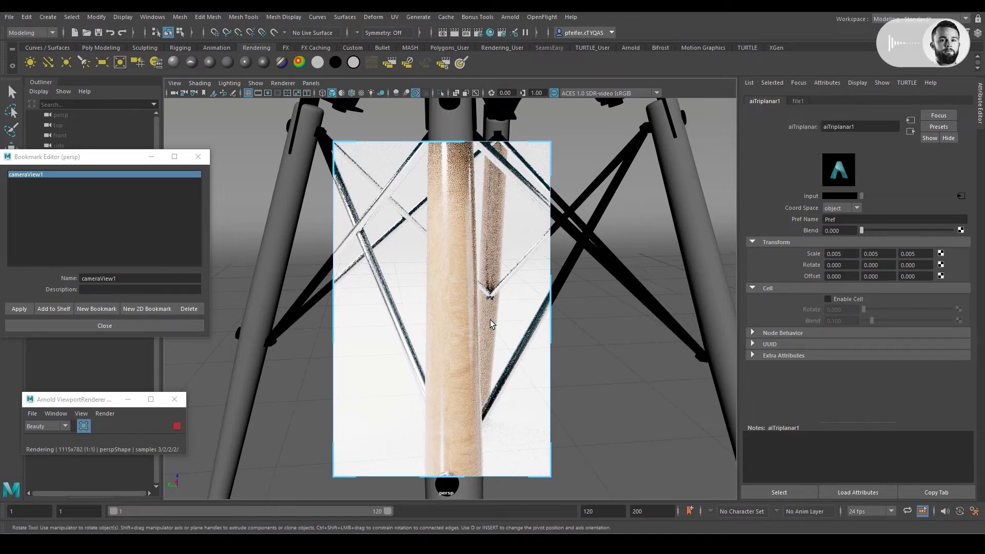
Step: Set the legs' aiTriplanar texture scale to 0.002 on all three axes and raise its blend for softer projection seams
left_click(876, 253)
key("Return")
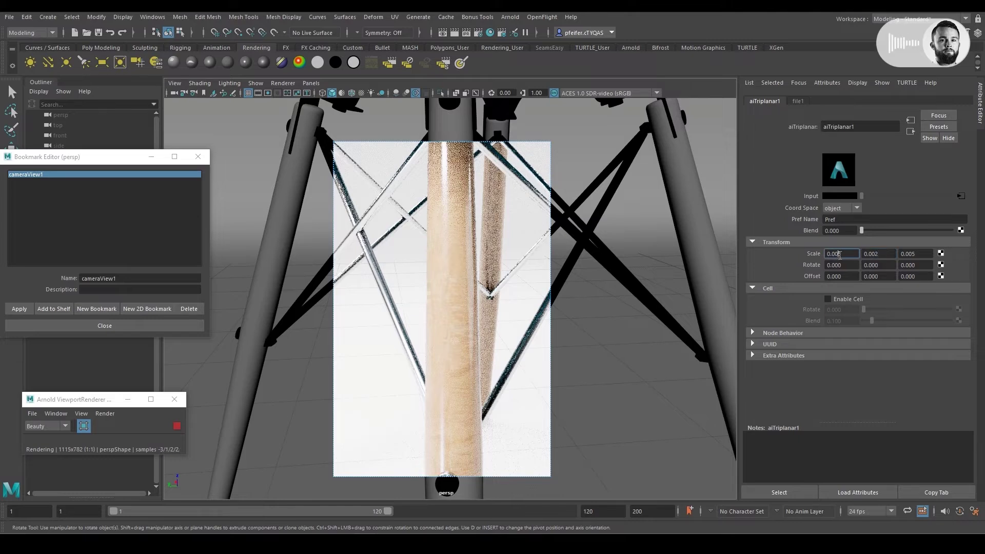
left_click(915, 253)
type("2")
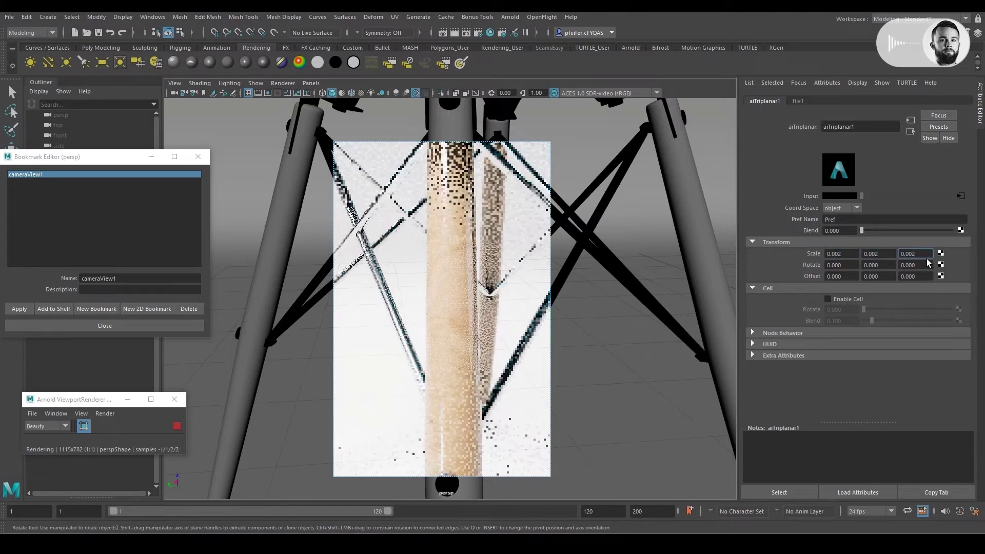
key("Return")
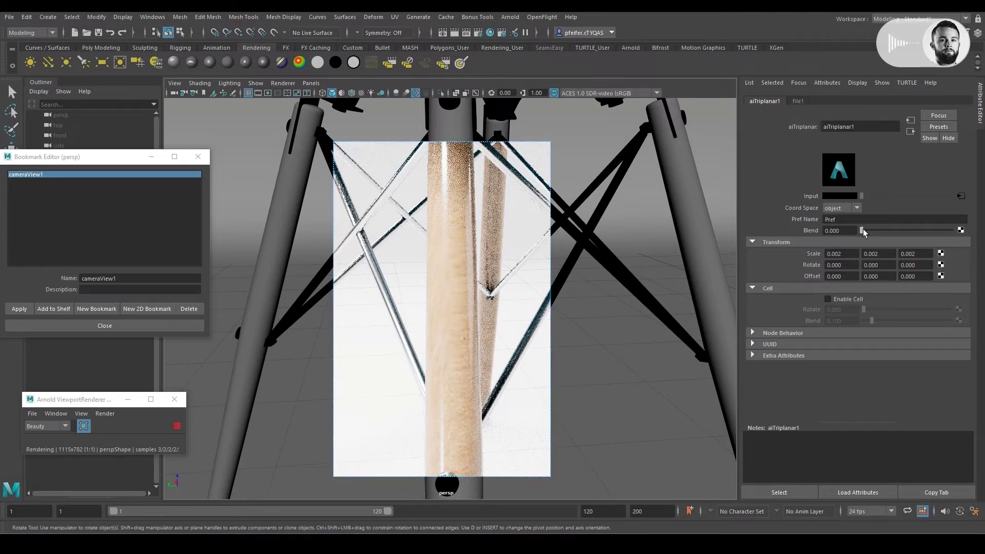
left_click_drag(862, 230, 870, 230)
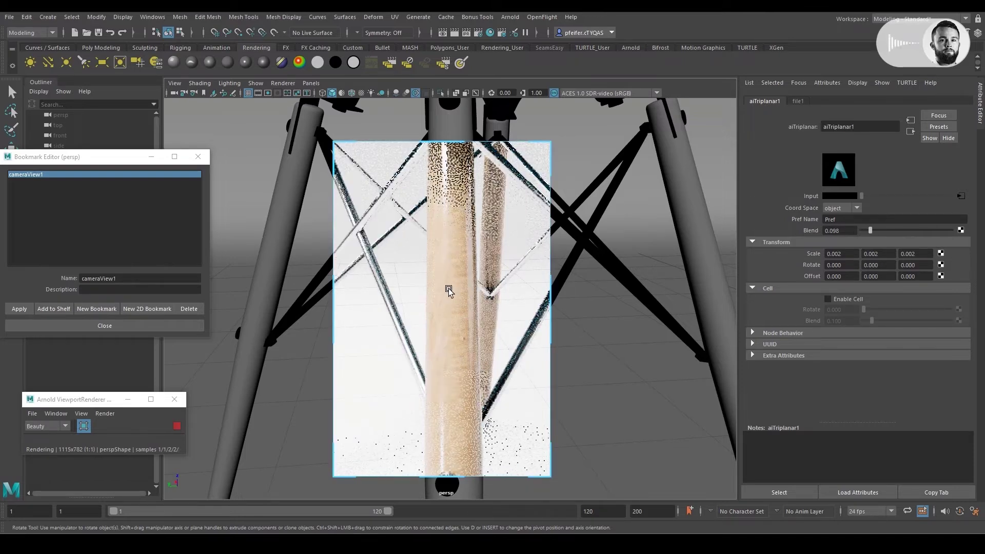
left_click_drag(869, 229, 881, 229)
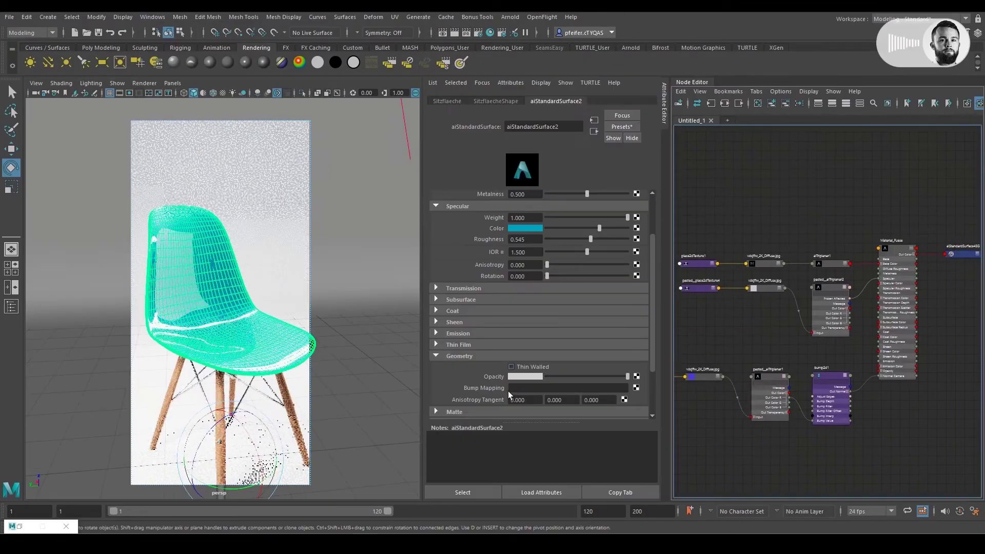
Step: Rename the seat's aiStandardSurface2 material to Sitzflaeche1 and connect the roughness triplanar's Out Color R to bump2d2's Bump Value
type("Sitzflaeche1")
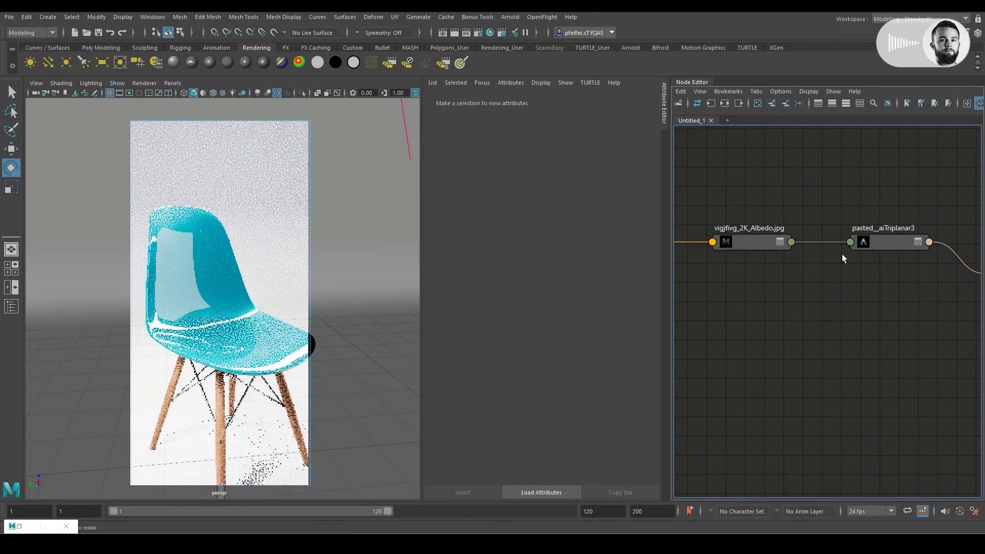
left_click(918, 255)
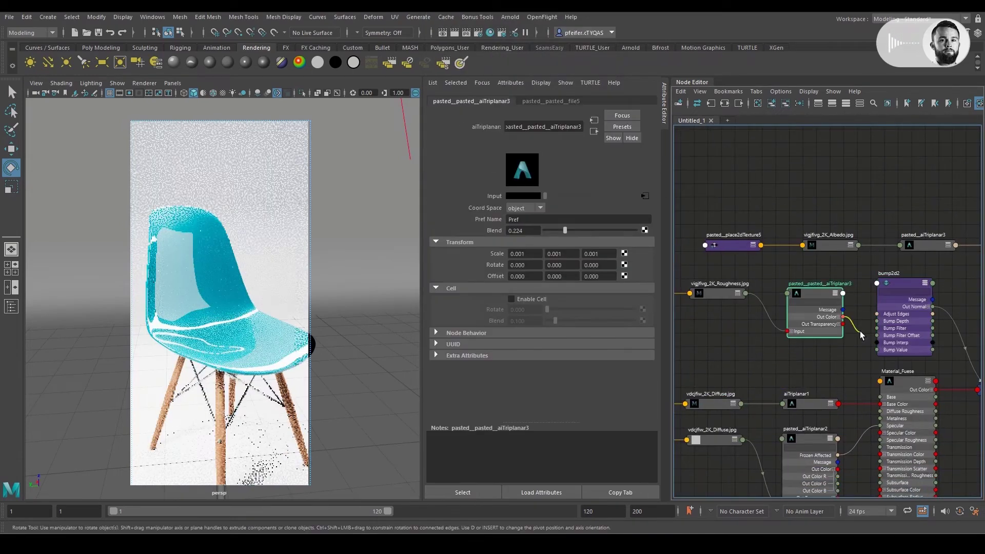
Step: Load sccnbdnp_2K_Normal.jpg from the Plastic texture folder into the file node feeding the seat's bump triplanar
left_click(641, 238)
key("Return")
left_click(178, 127)
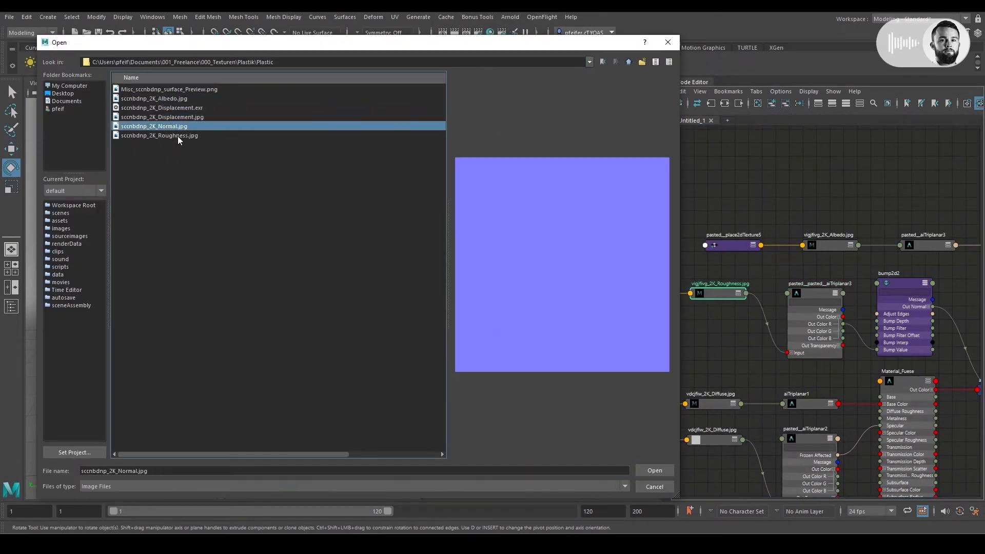
left_click(654, 470)
Step: Try a bump depth of 50 on the seat's bump2d2 node while viewing the seat surface up close
right_click_drag(193, 328, 231, 292, "alt")
middle_click_drag(852, 290, 696, 282, "alt")
left_click(750, 280)
left_click_drag(533, 216, 435, 193)
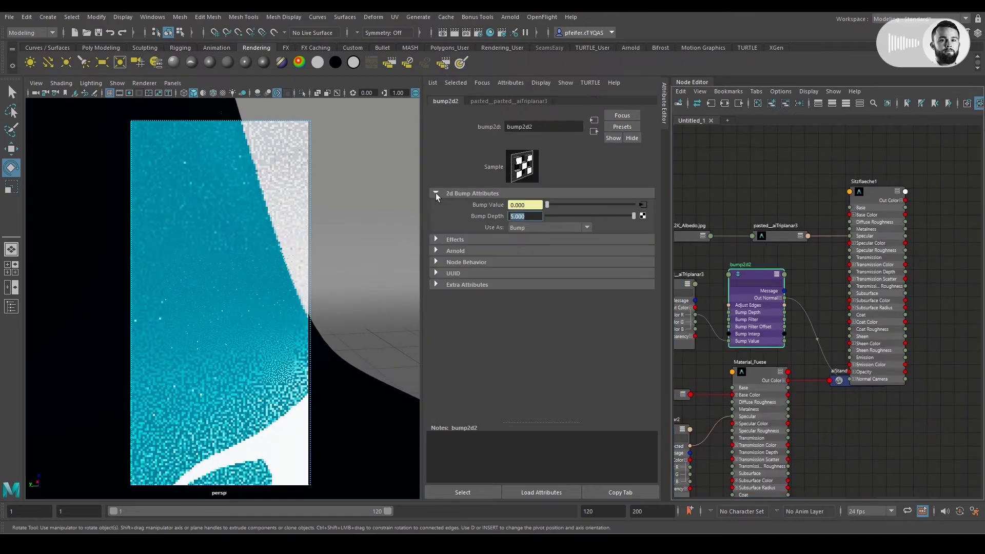
type("50")
key("Return")
Step: Set the bump depth of the seat's bump2d2 node to 5
left_click_drag(534, 216, 439, 213)
type("5")
key("Return")
right_click_drag(241, 287, 195, 318, "alt")
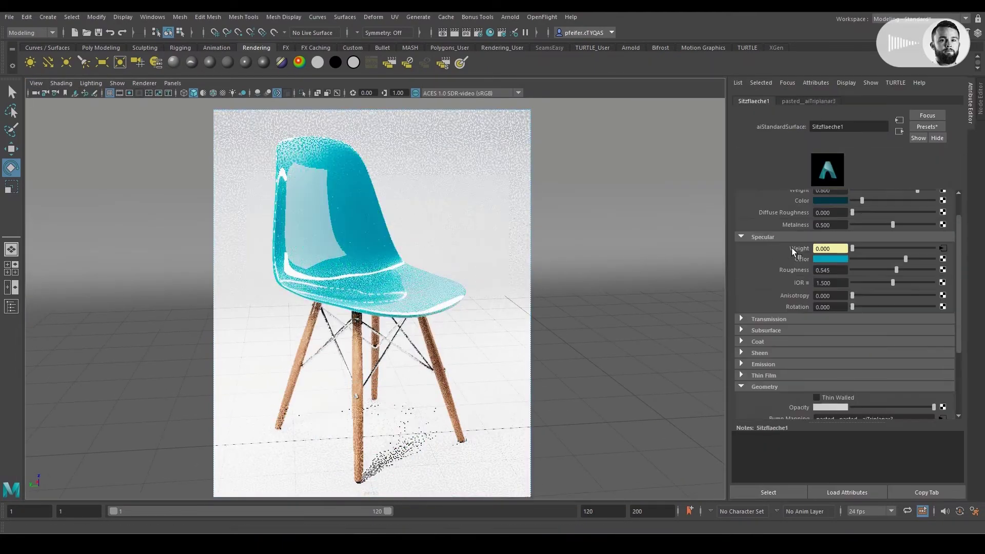
left_click_drag(875, 232, 857, 230)
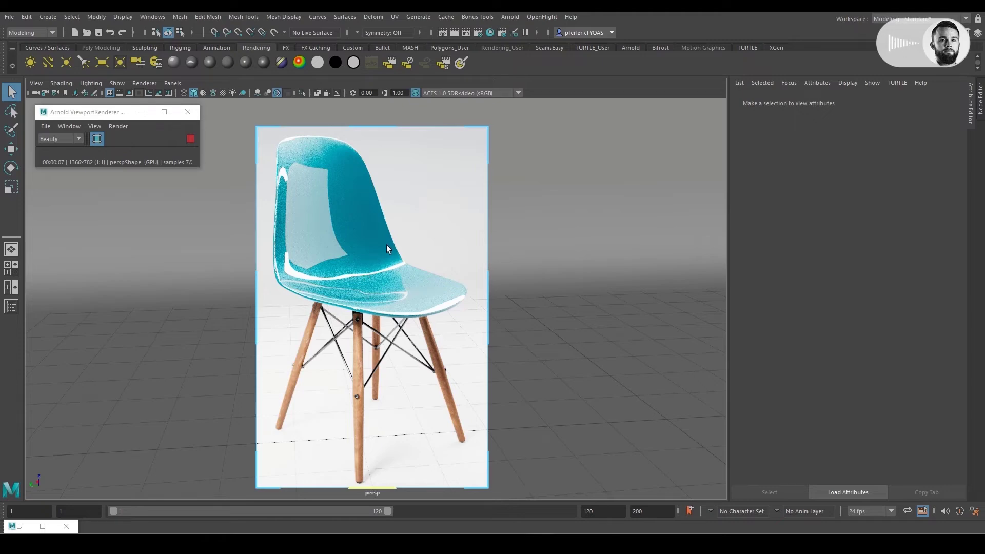
Step: Open the Hypershade and show all materials in the scene
left_click(490, 33)
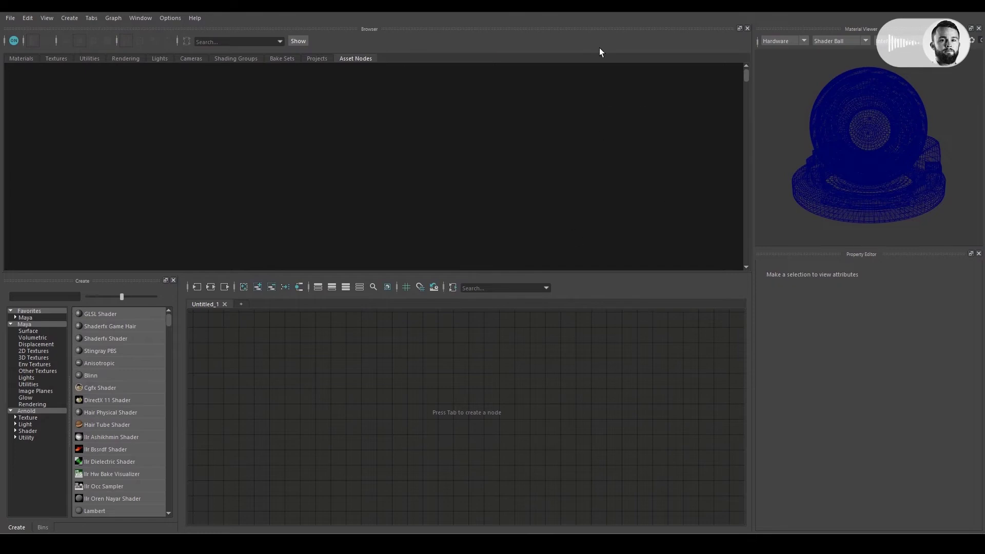
left_click(27, 59)
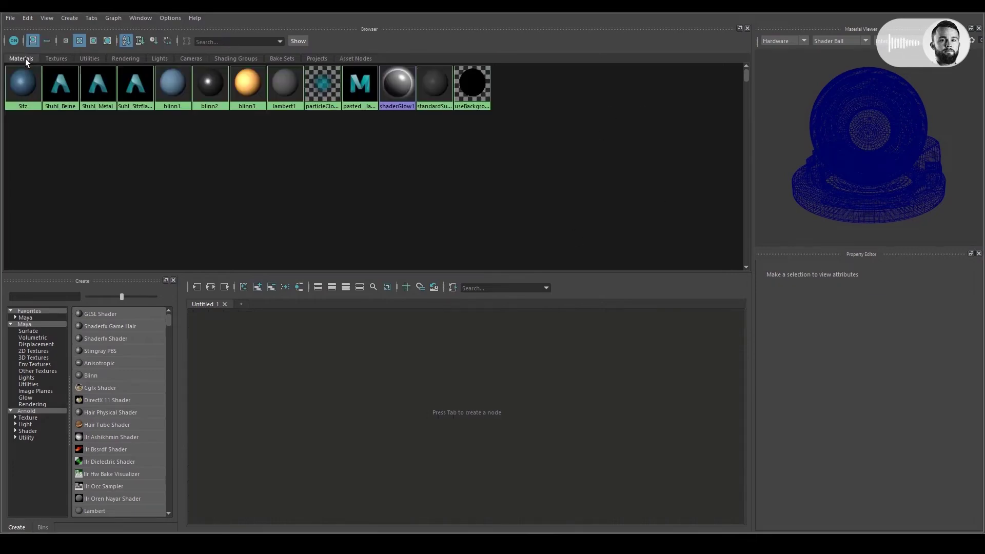
left_click_drag(12, 155, 477, 109)
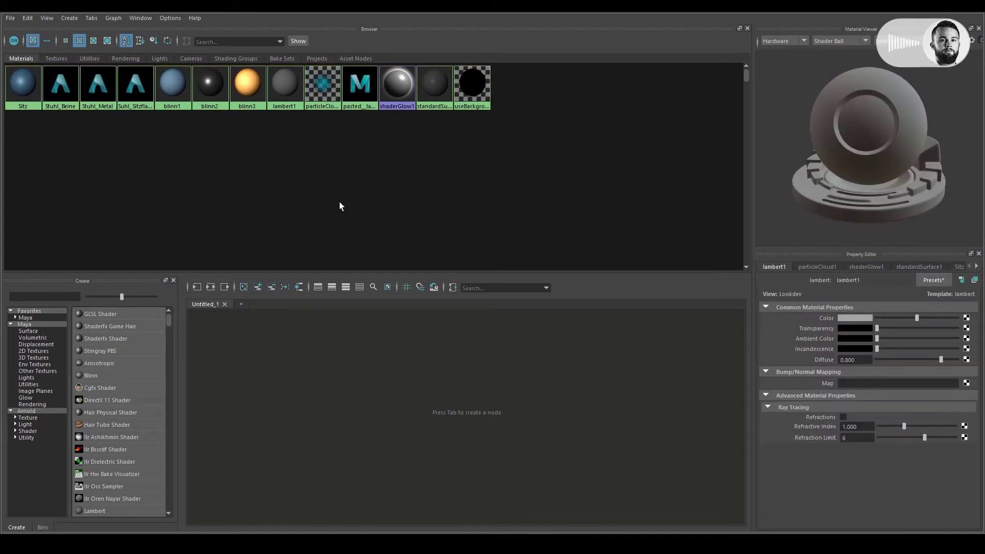
Step: Inspect the three chair materials Stuhl_Beine, Stuhl_Metal and Suhl_Sitzflache one by one
left_click_drag(53, 135, 136, 79)
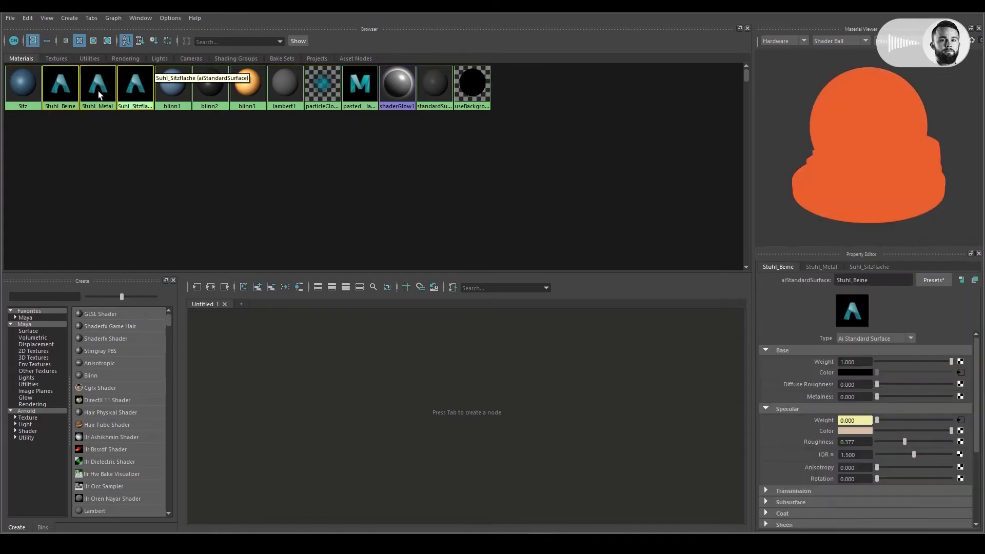
left_click(63, 93)
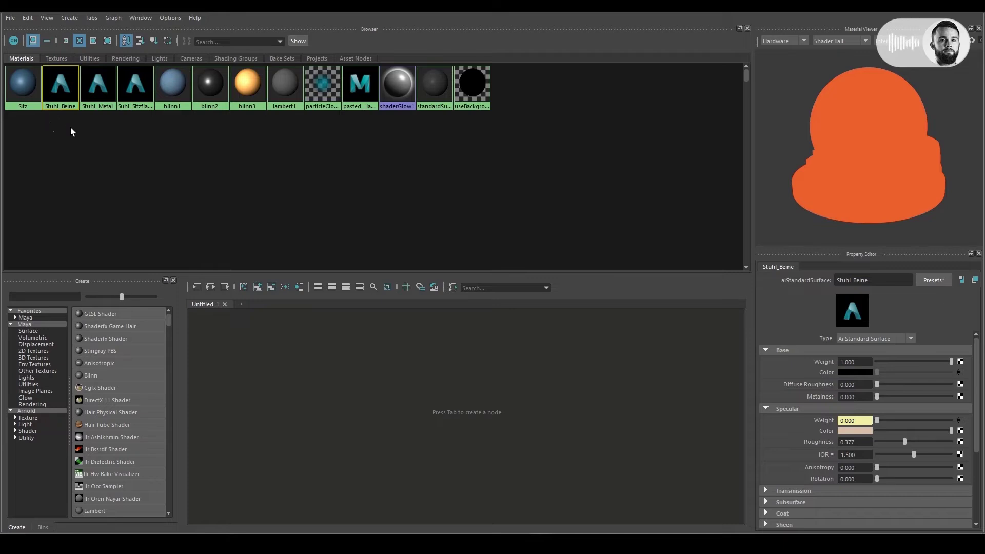
left_click(93, 106)
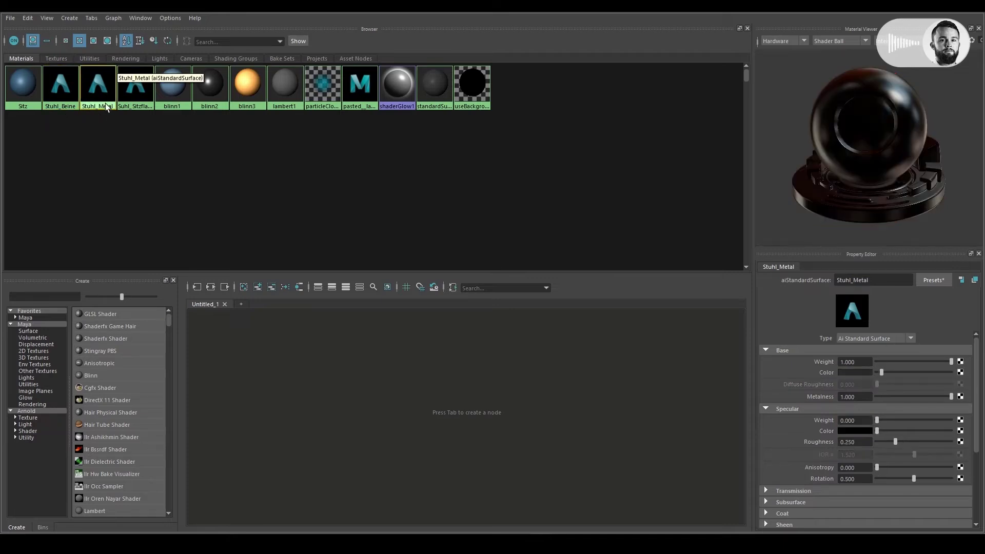
left_click(134, 102)
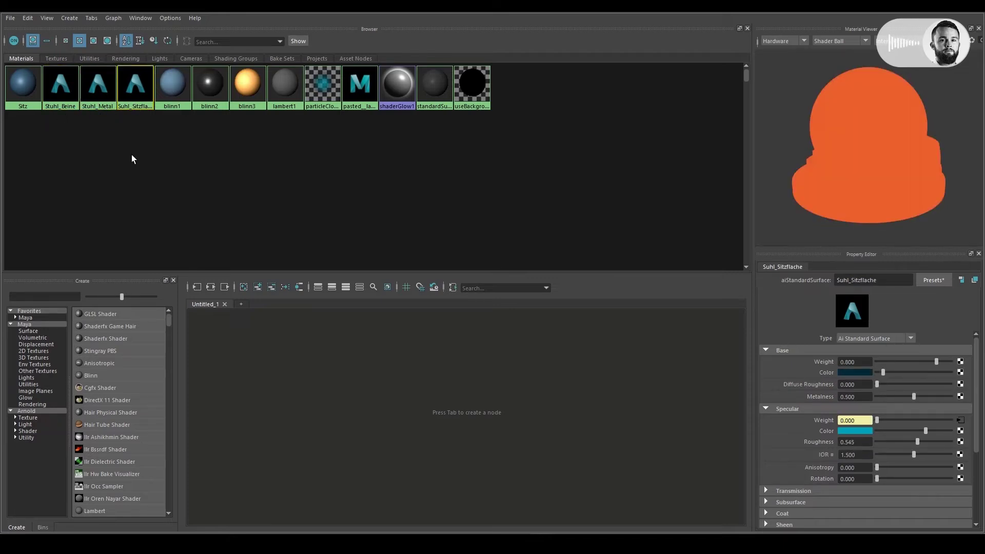
Step: Start exporting the Stuhl_Metal material network and choose the maya\Shader\Arnold folder in Documents as its destination
left_click(100, 98)
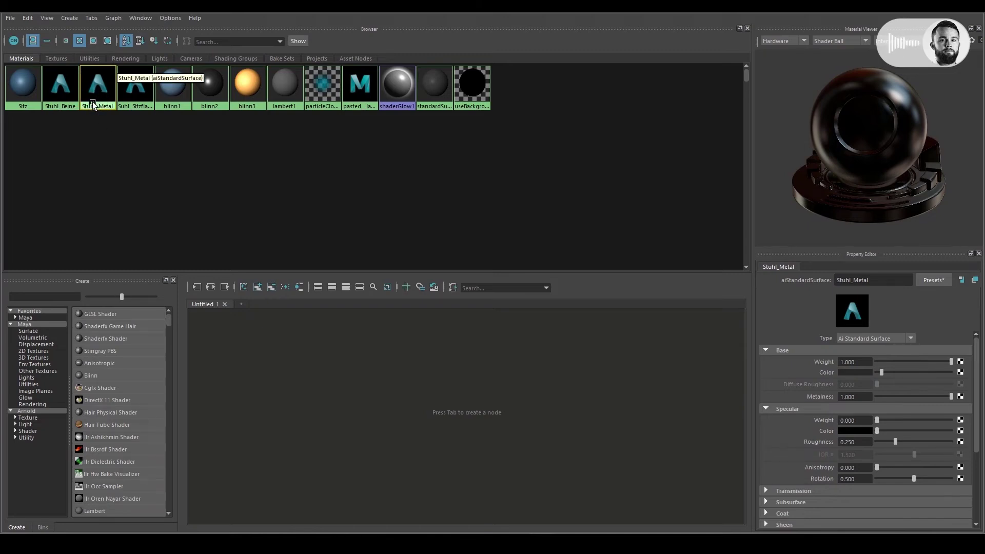
left_click(12, 19)
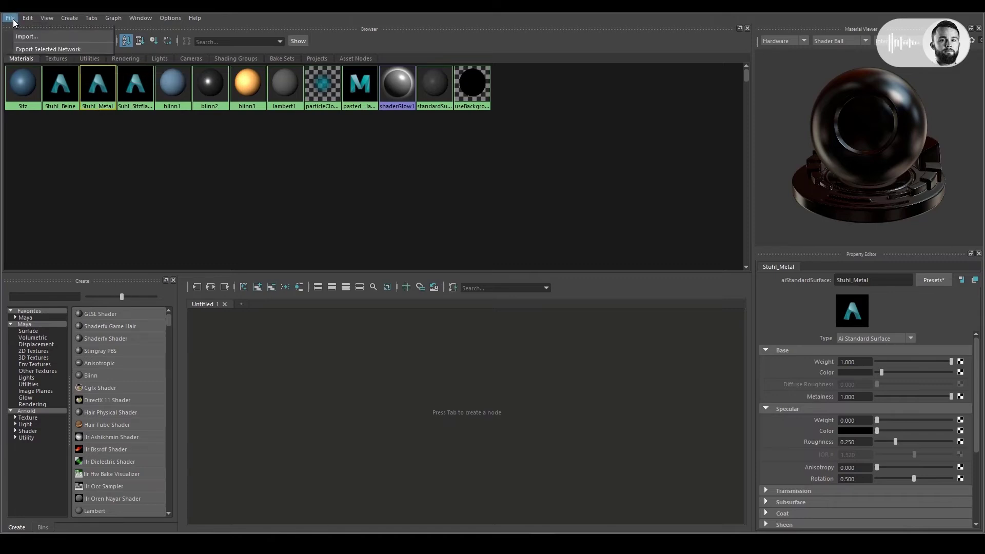
left_click(40, 50)
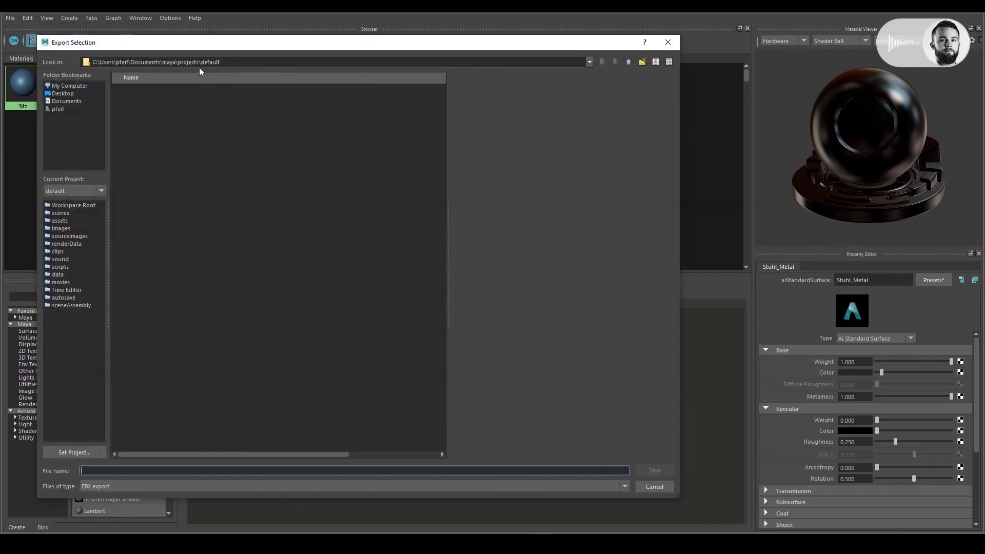
left_click(66, 101)
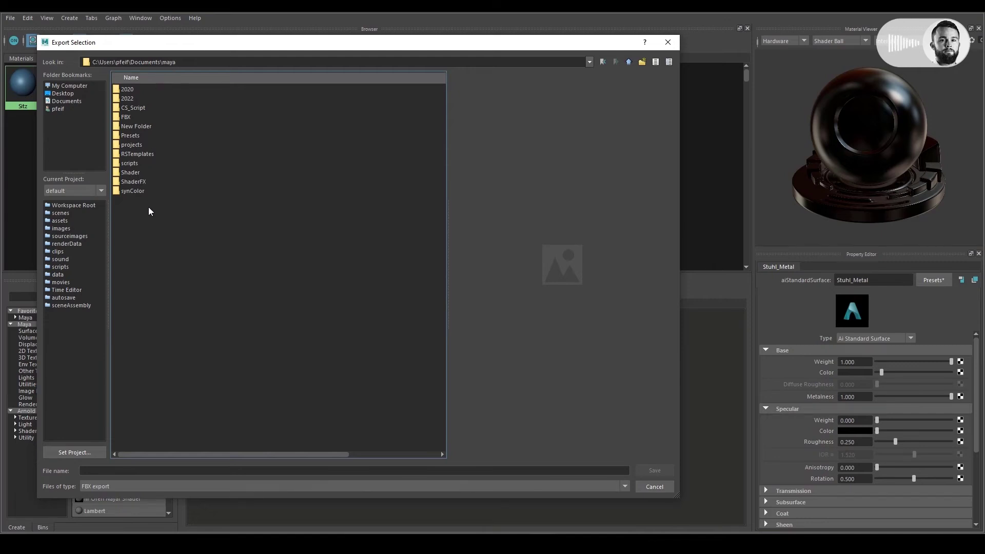
double_click(130, 172)
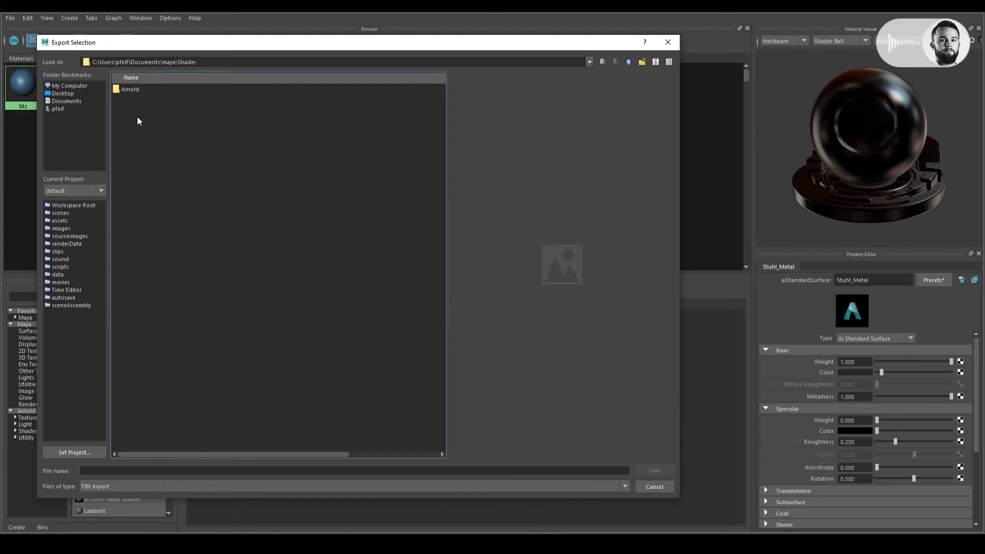
left_click(132, 91)
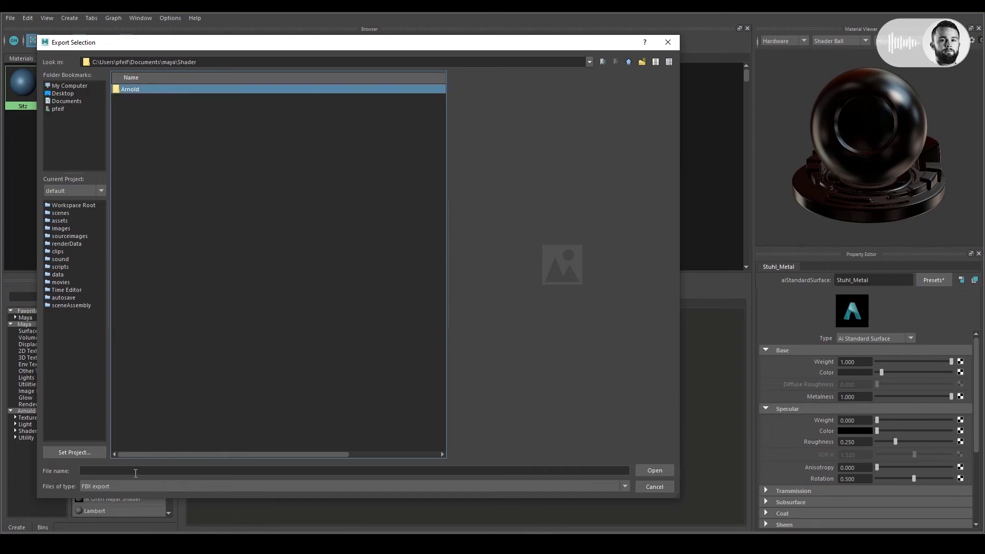
double_click(132, 90)
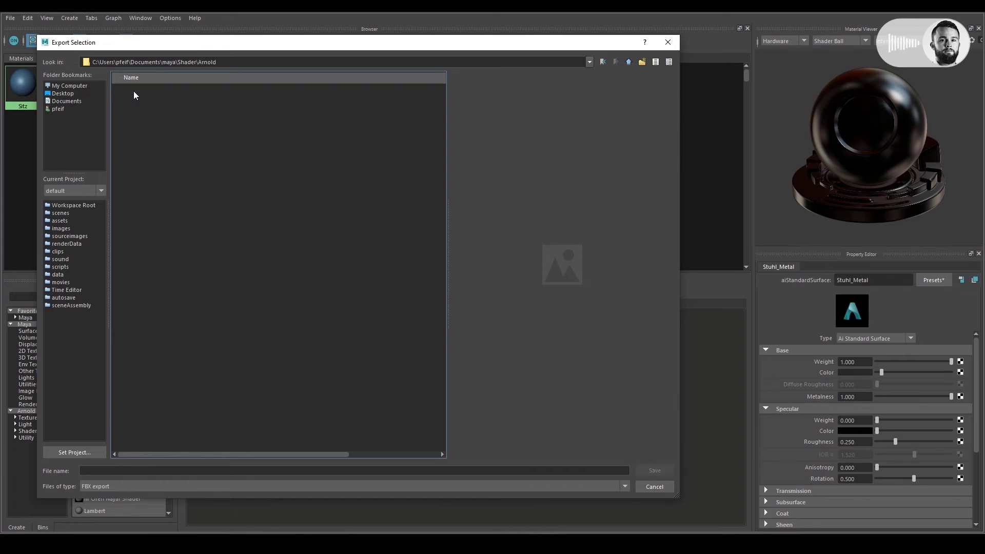
Step: Save the exported metal material network as a Maya ASCII file named Metal_01
left_click(147, 484)
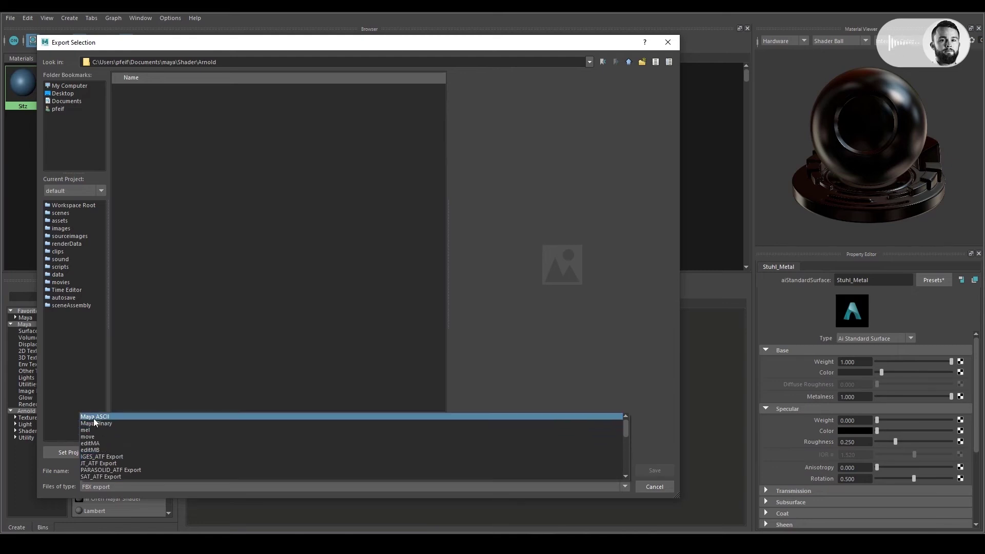
left_click(98, 417)
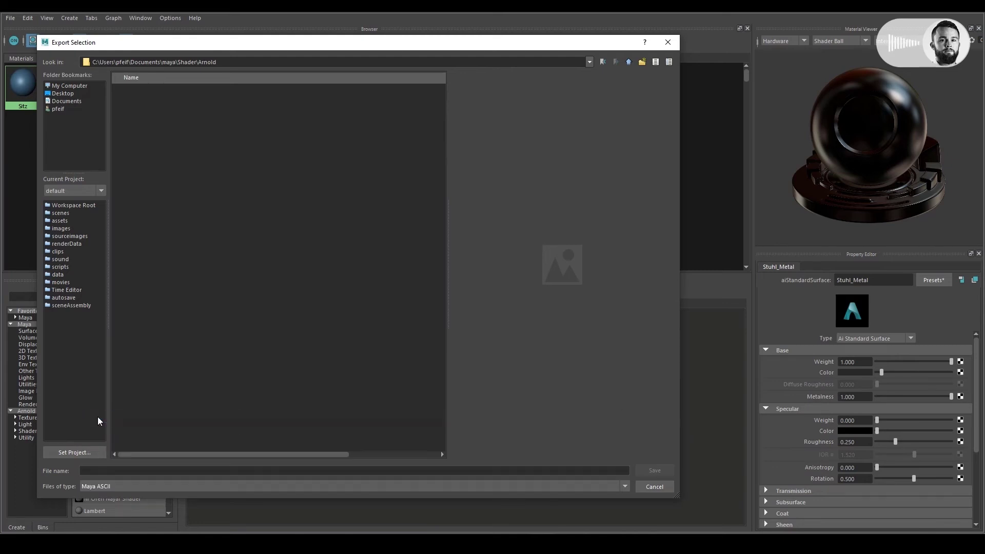
left_click(113, 470)
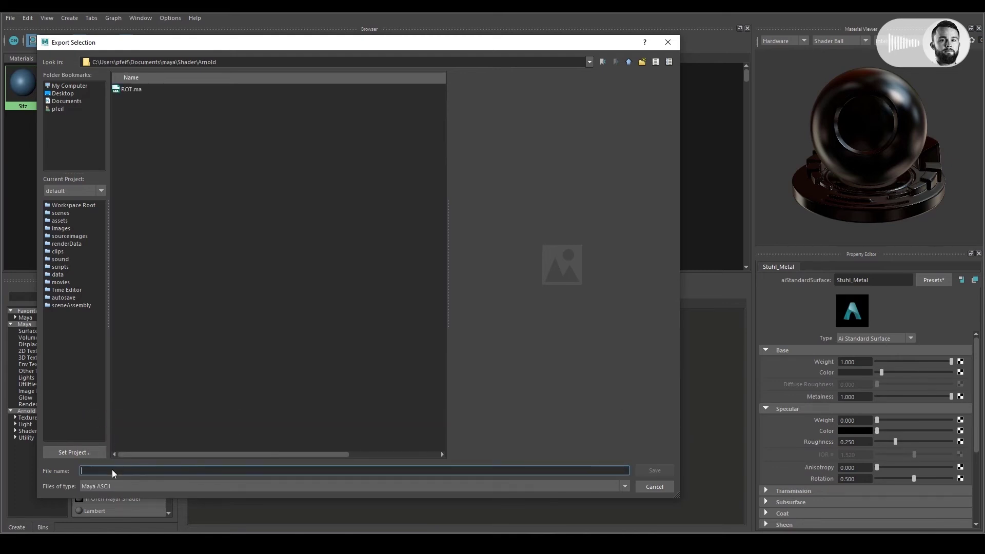
type("Me")
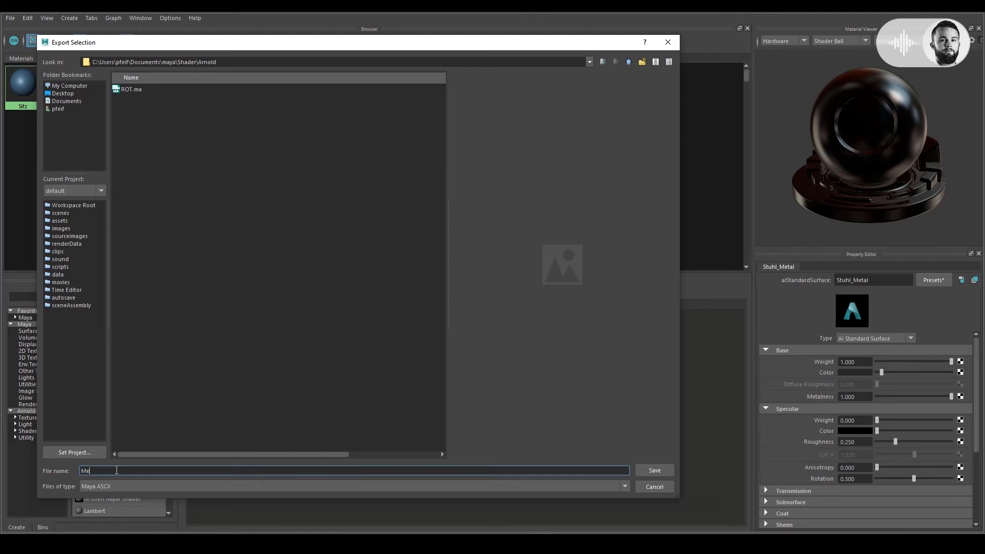
type("tal_01")
left_click(655, 471)
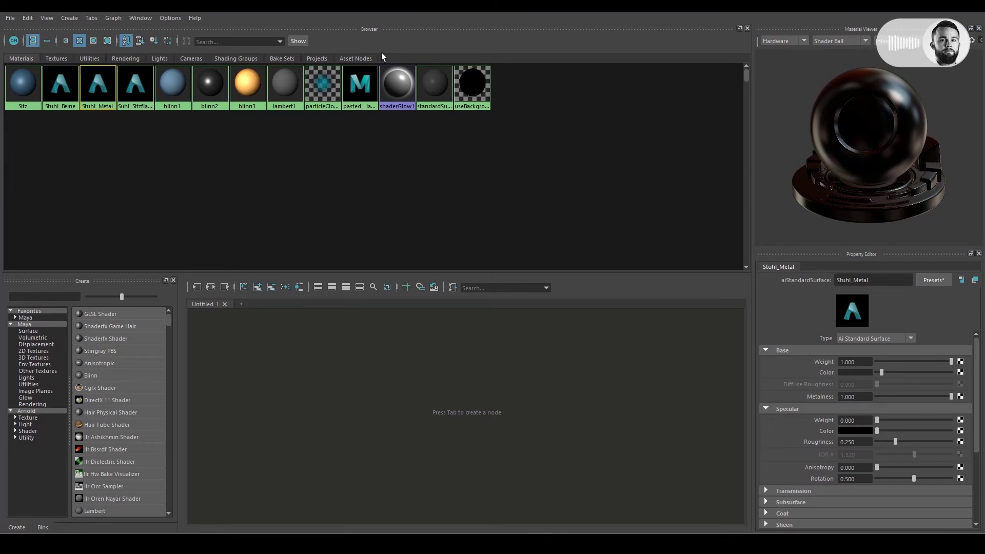
left_click(360, 59)
left_click(316, 58)
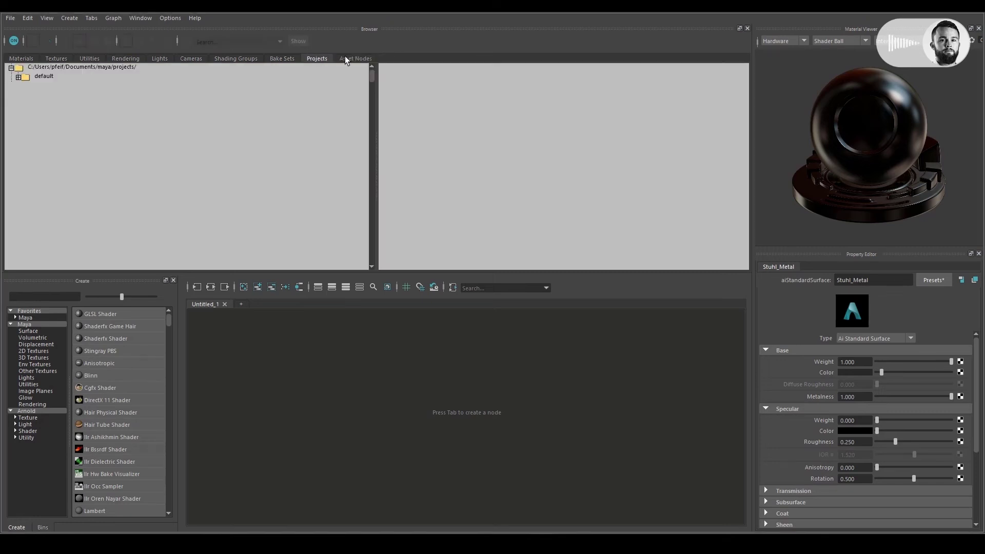
left_click(356, 58)
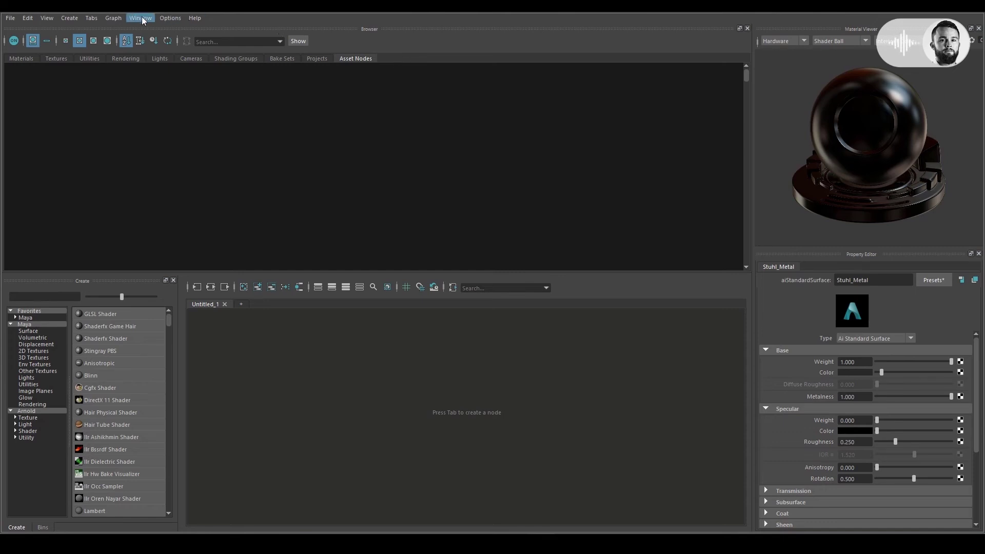
Step: Start a new Hypershade browser tab named Arnold and set its type to Disk
left_click(91, 19)
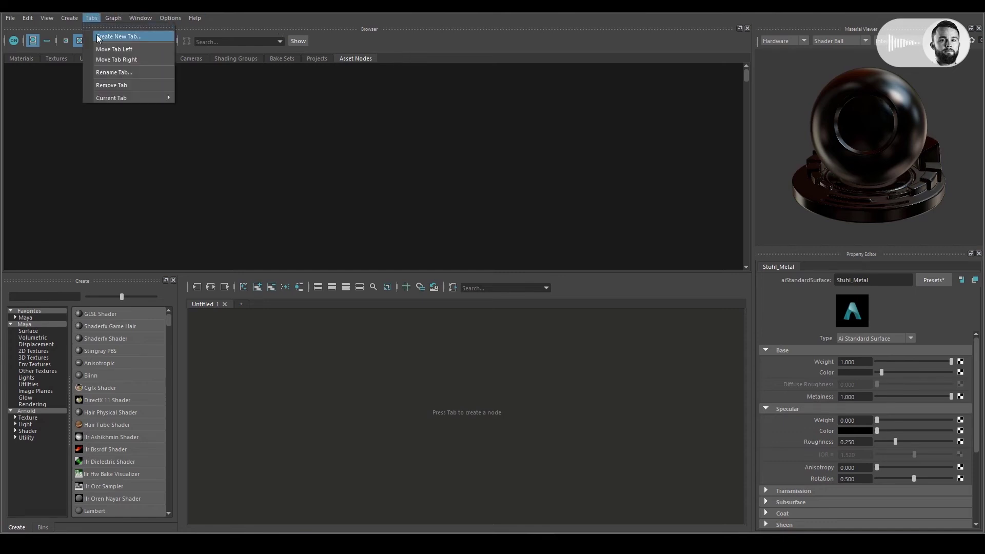
left_click(112, 36)
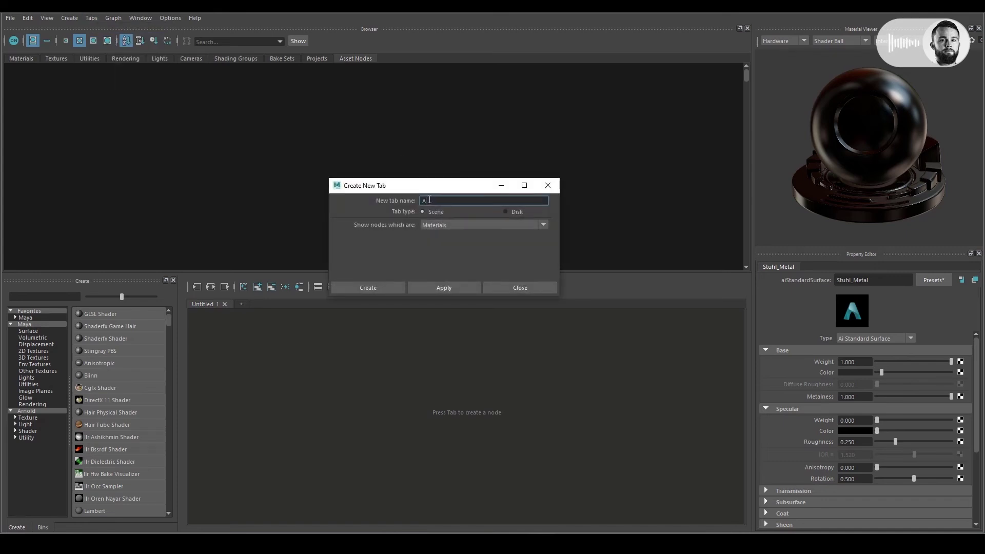
type("Arnold")
left_click(505, 212)
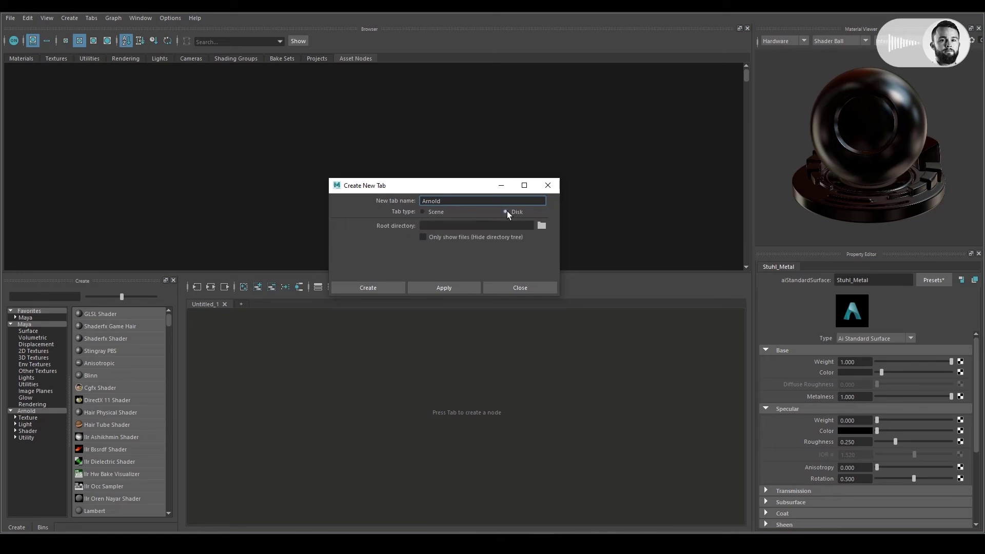
Step: Set the new tab's root directory to the maya\Shader\Arnold folder in Documents and create the tab
left_click(541, 226)
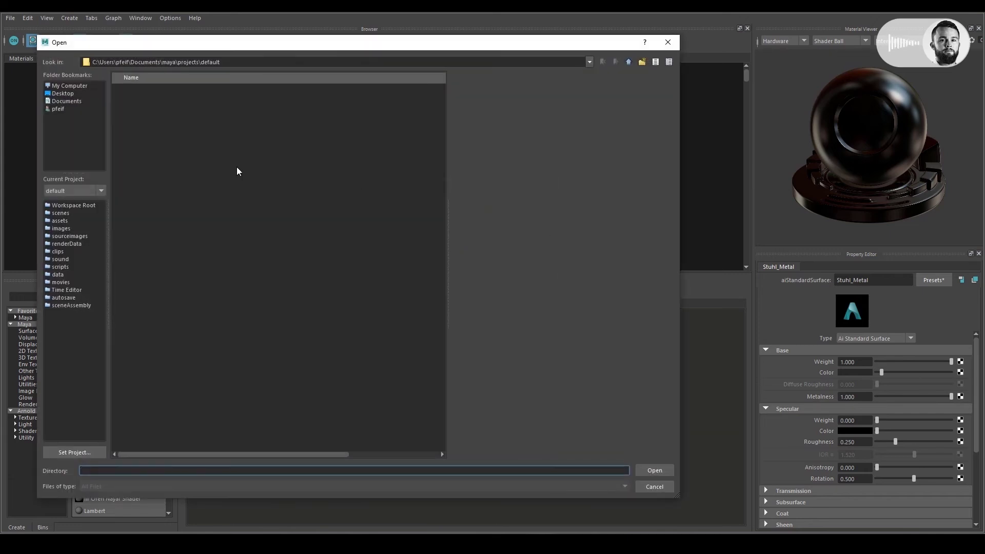
left_click(65, 101)
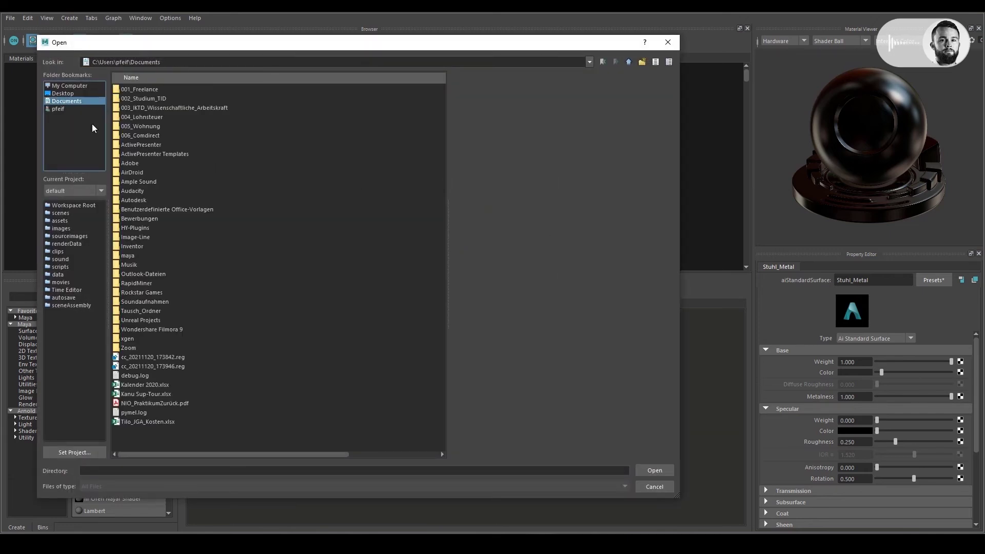
double_click(128, 256)
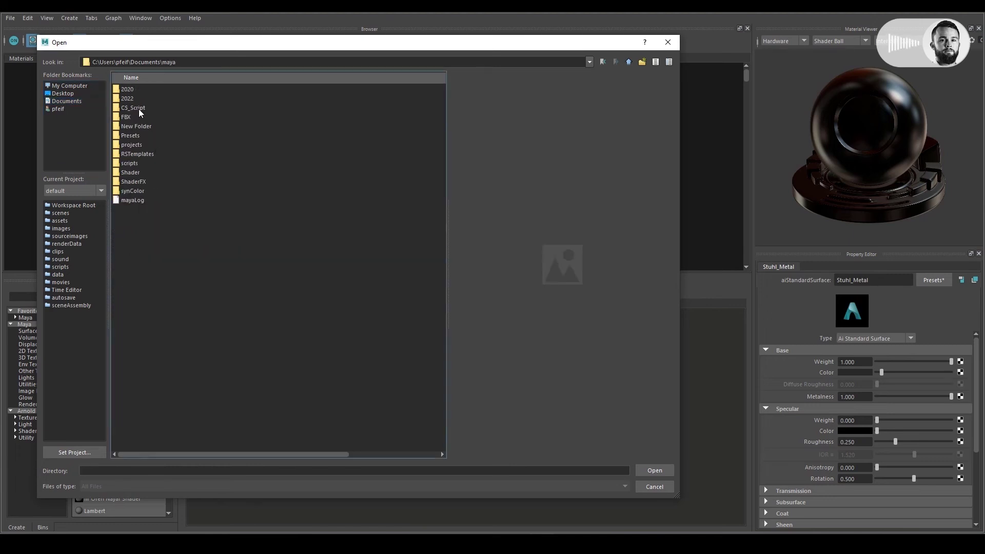
double_click(129, 173)
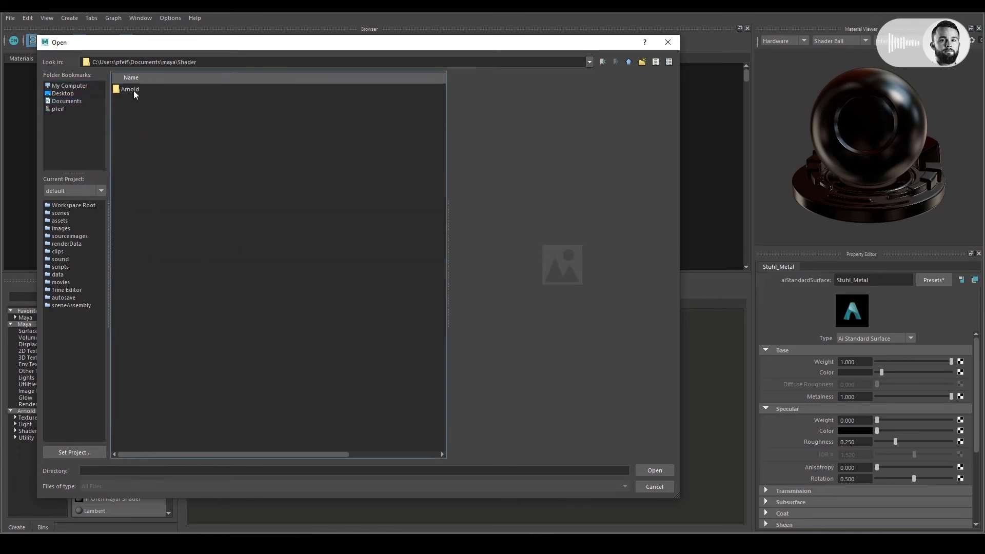
left_click(131, 90)
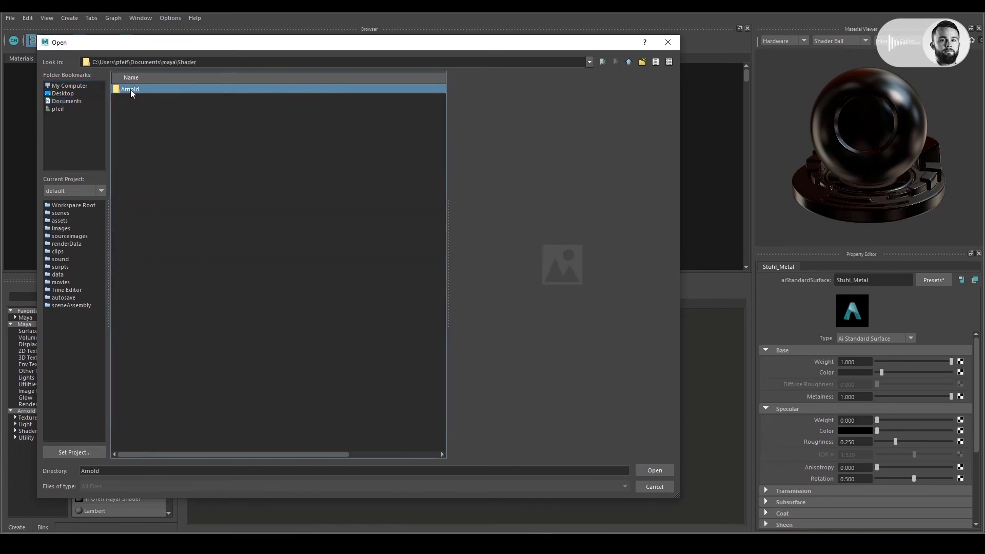
left_click(653, 469)
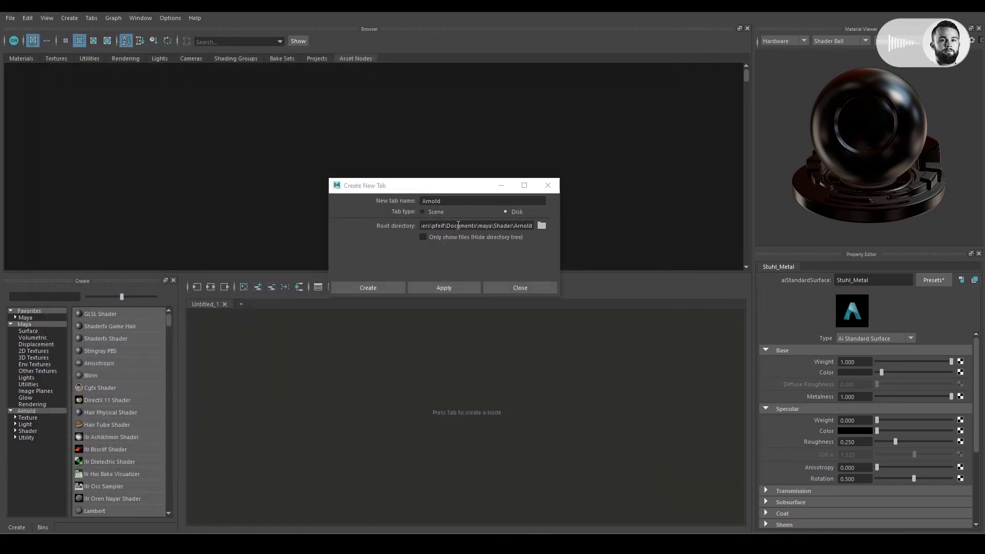
left_click(453, 287)
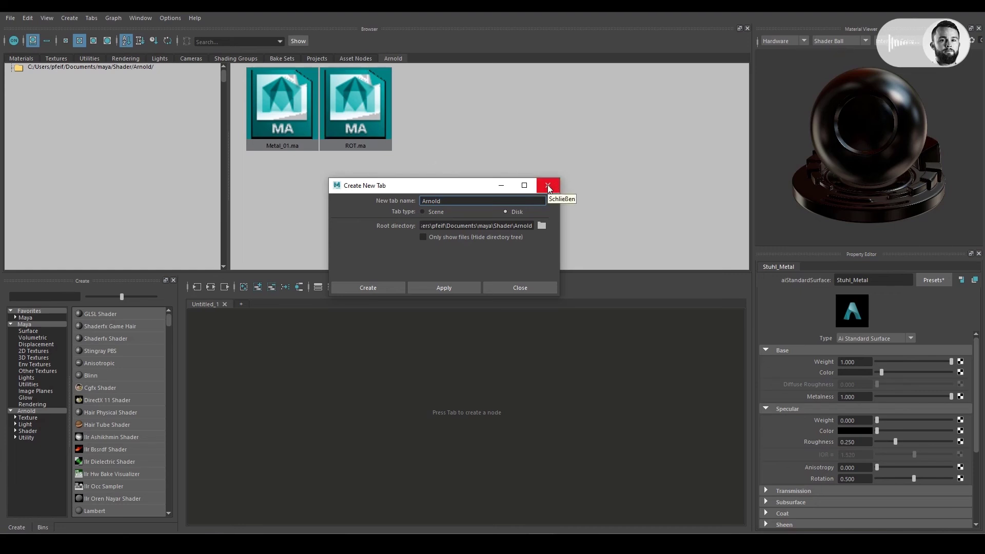
left_click(525, 289)
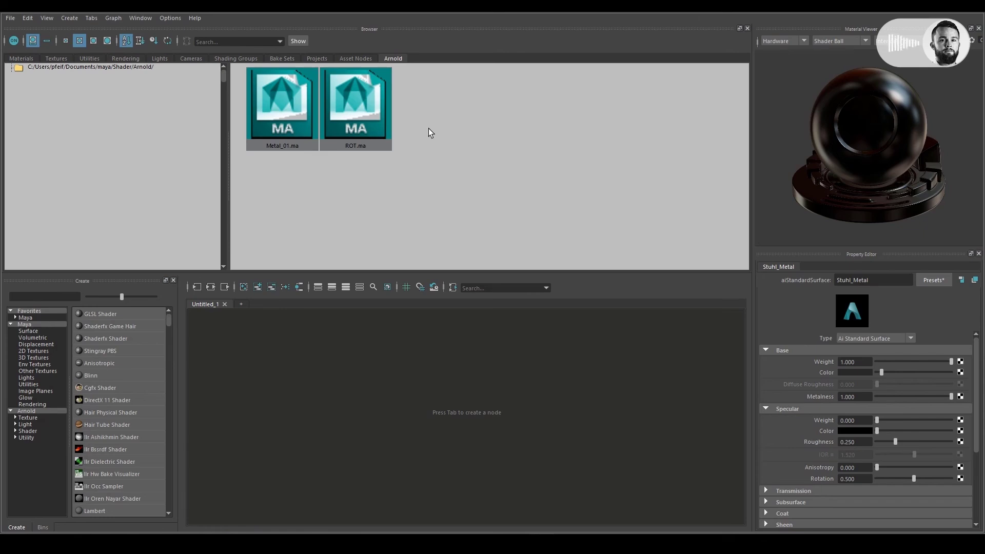
Step: Import the Metal_01.ma shader from the Arnold library tab into the scene and show the scene's materials
left_click_drag(530, 22, 613, 463)
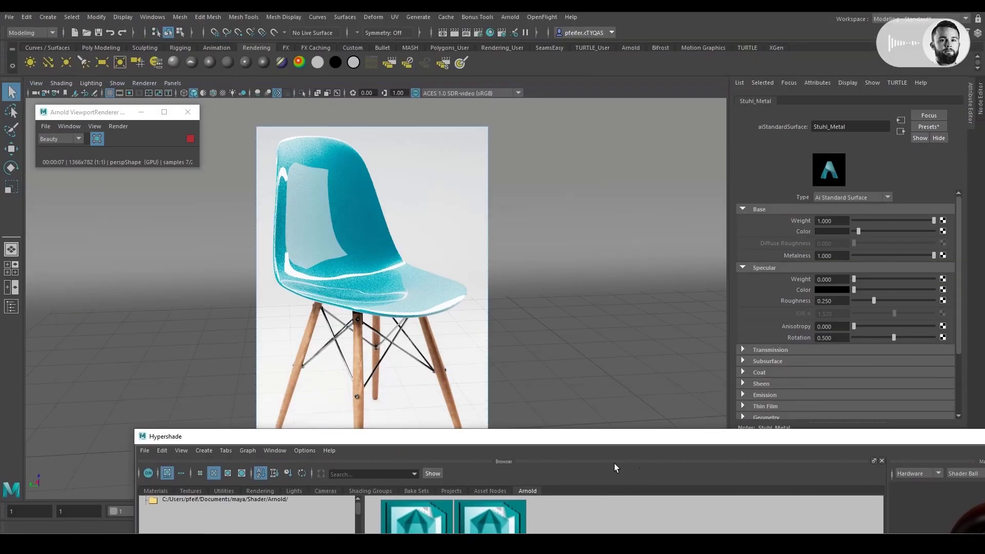
middle_click_drag(419, 514, 455, 222)
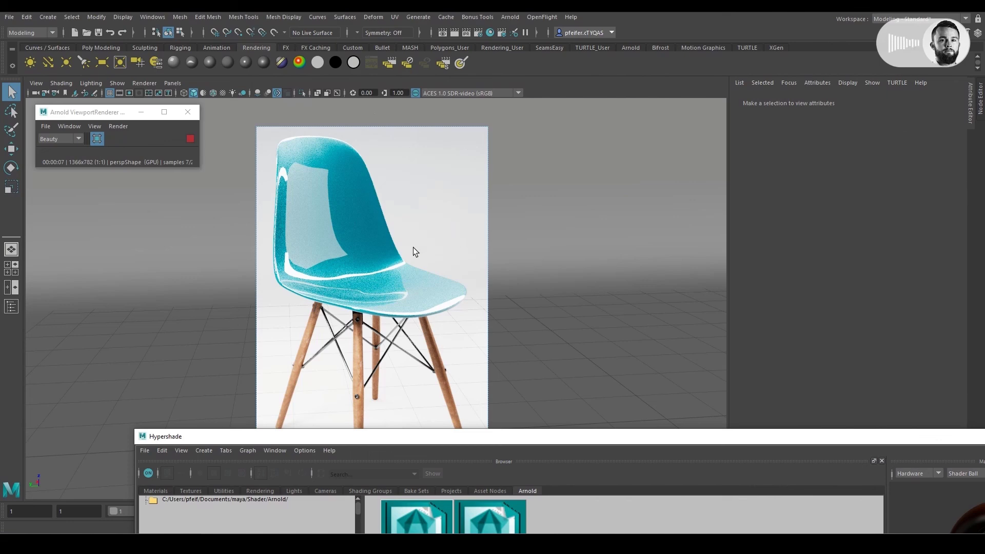
left_click_drag(552, 441, 539, 249)
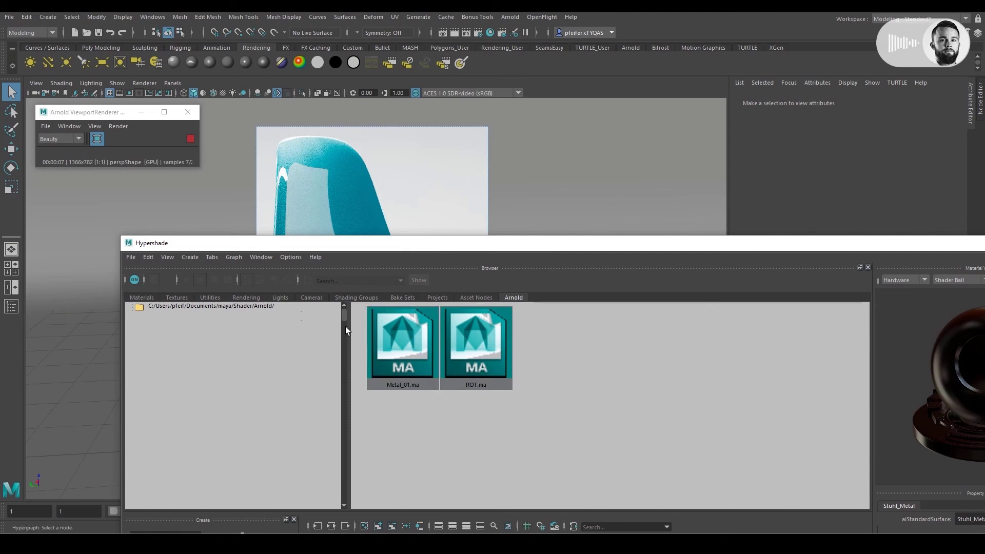
left_click(142, 297)
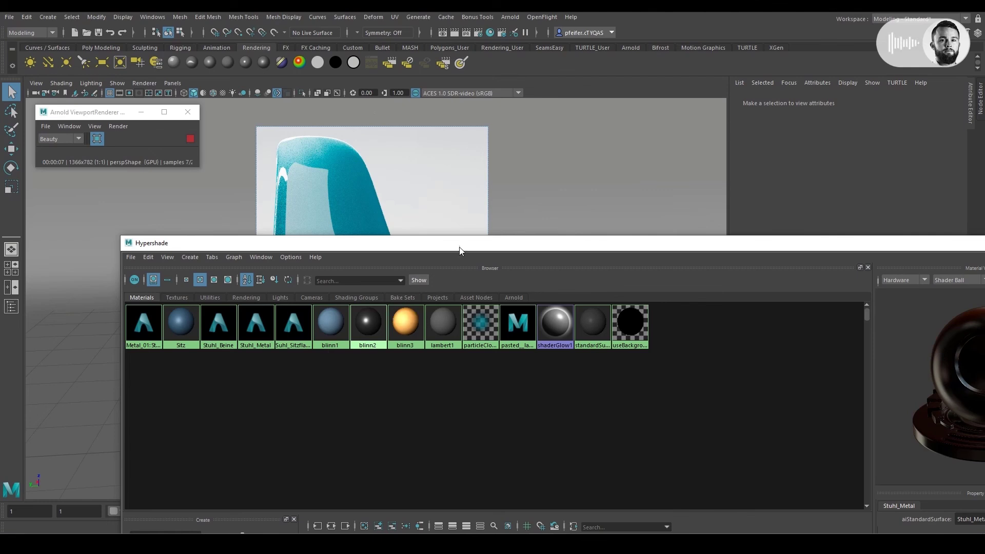
left_click_drag(460, 246, 528, 239)
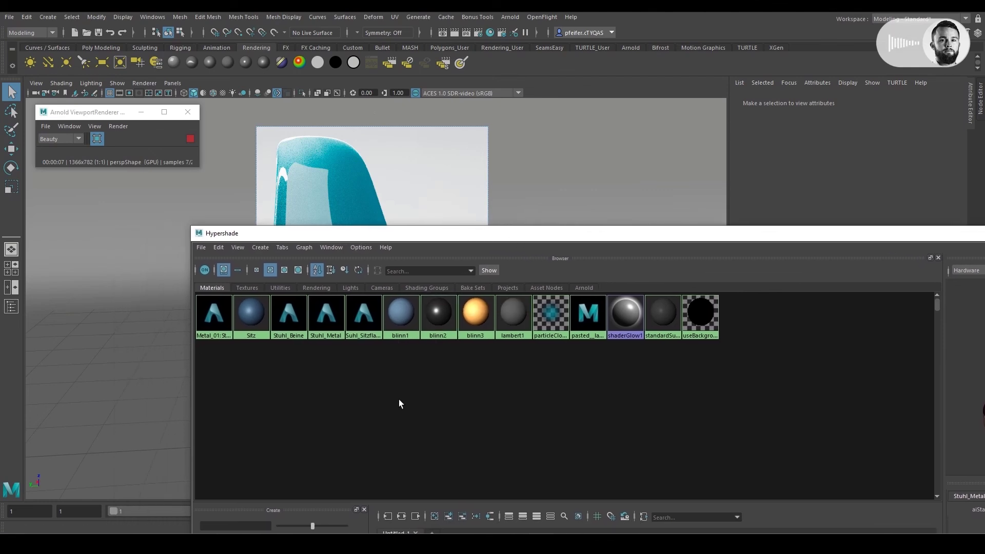
left_click(290, 322)
left_click(202, 247)
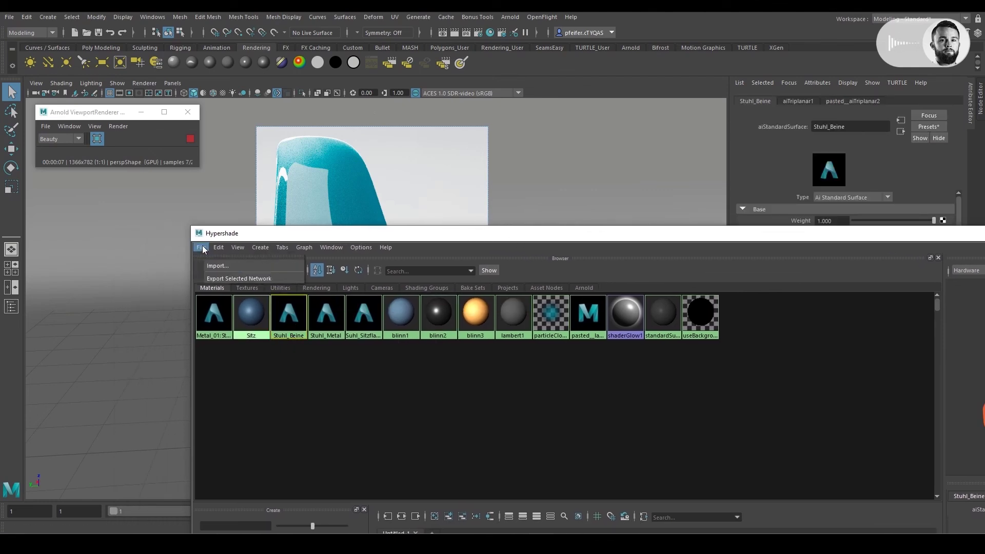
left_click(223, 279)
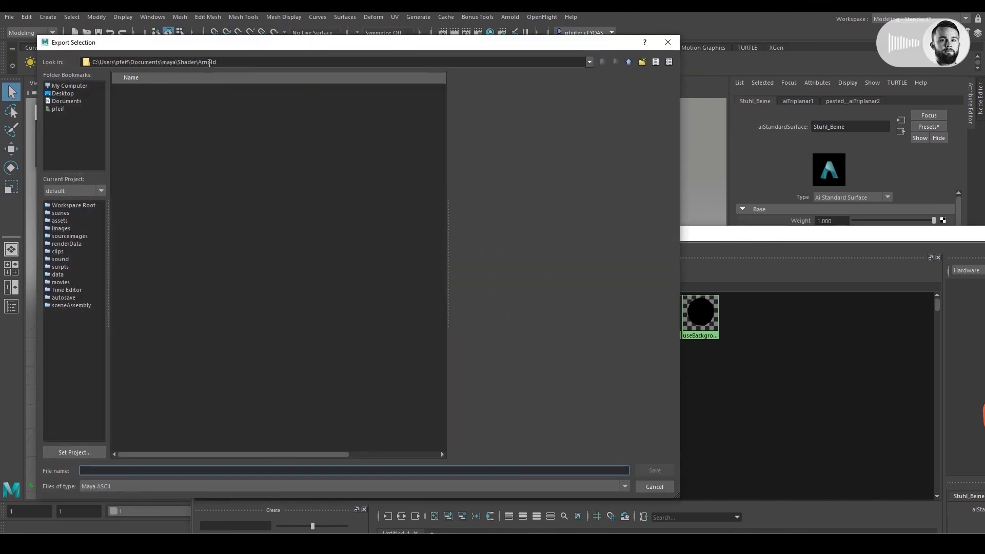
left_click(653, 486)
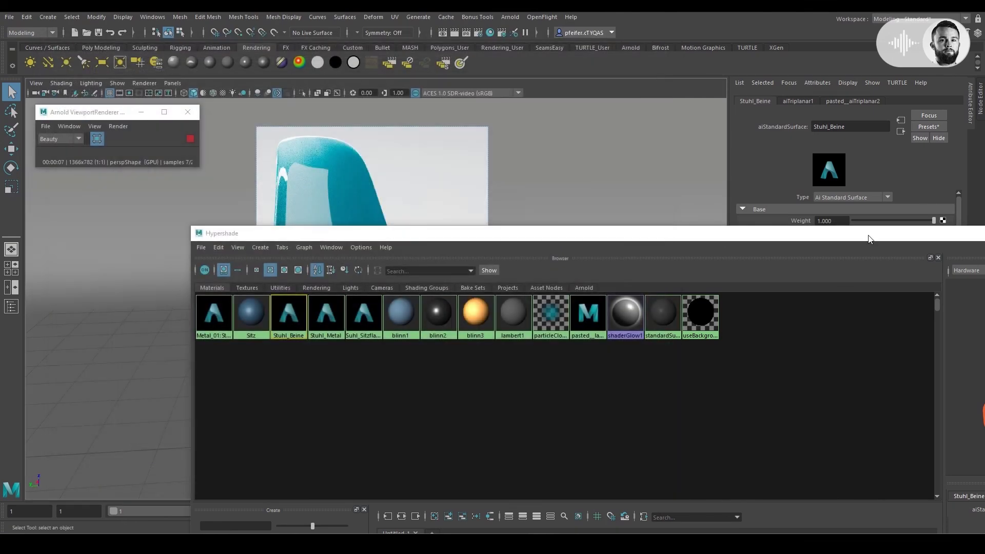
Step: Close the Hypershade to return to the chair scene
left_click_drag(919, 227, 796, 270)
left_click(903, 262)
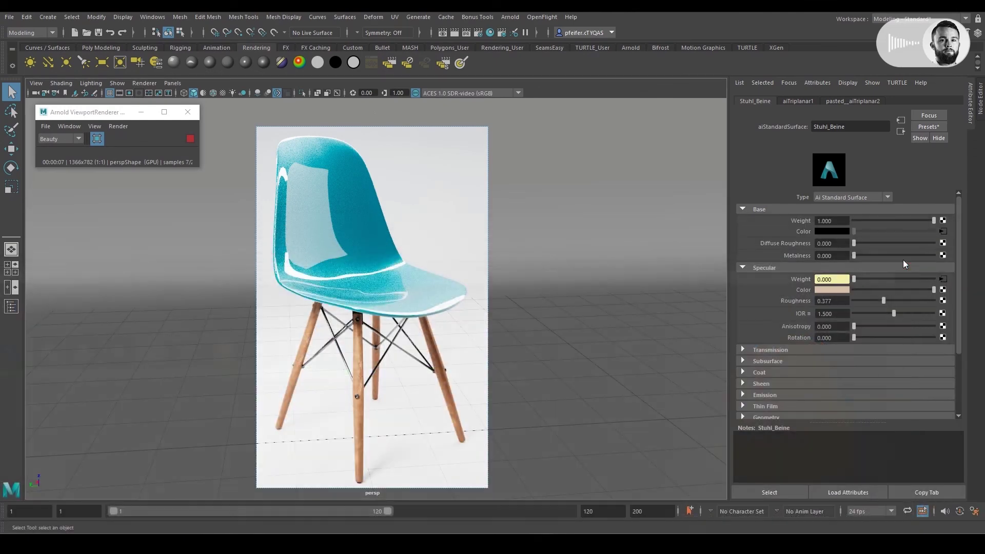